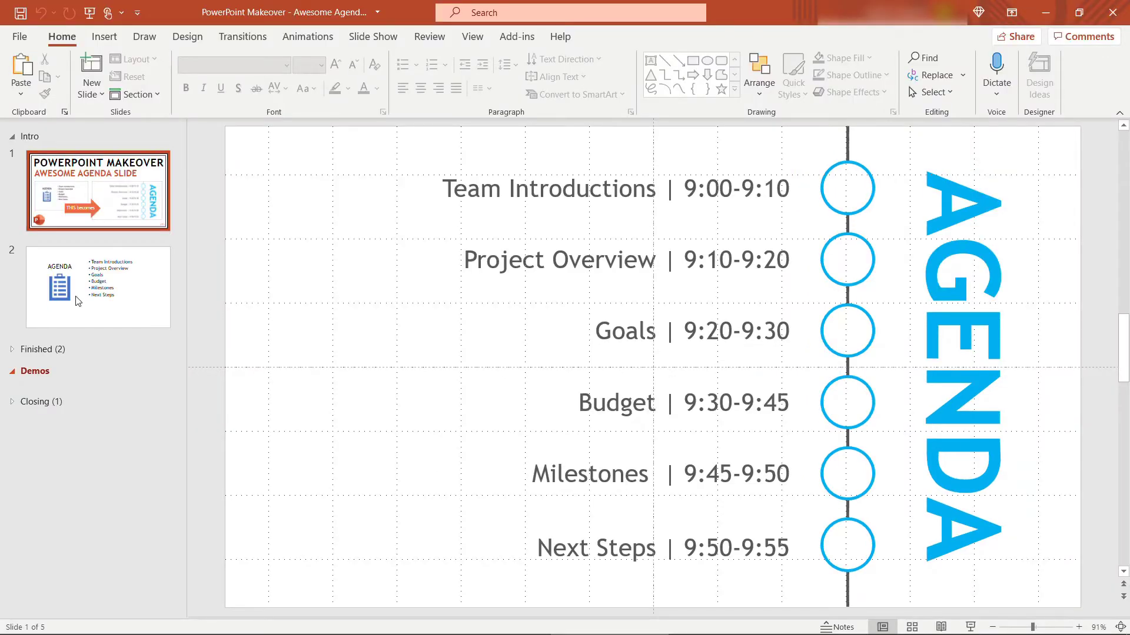
Add a Blank-layout slide as slide 5 in the Demos section.
click(89, 94)
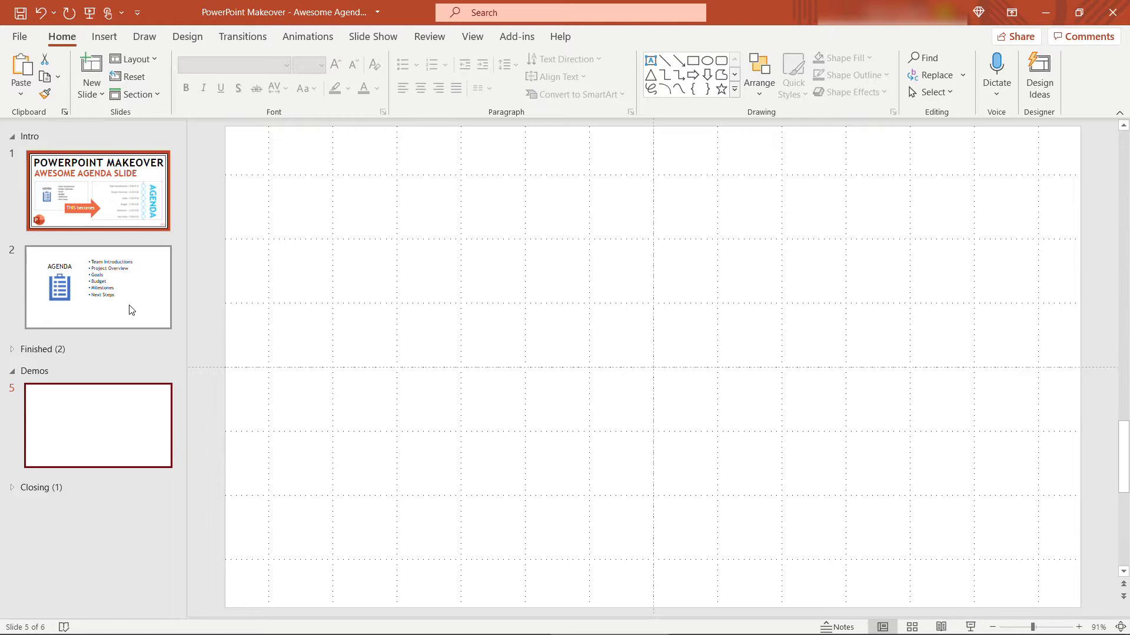
Draw a full-height vertical line near the slide's right side, colored gray at 3 pt weight.
click(105, 37)
click(242, 94)
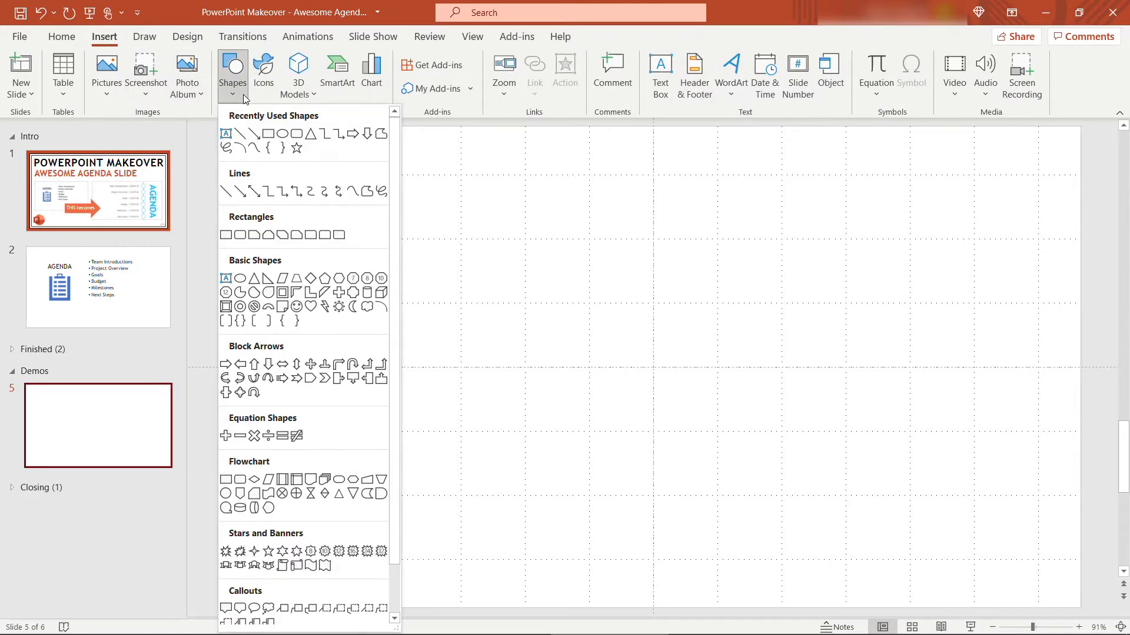
click(244, 137)
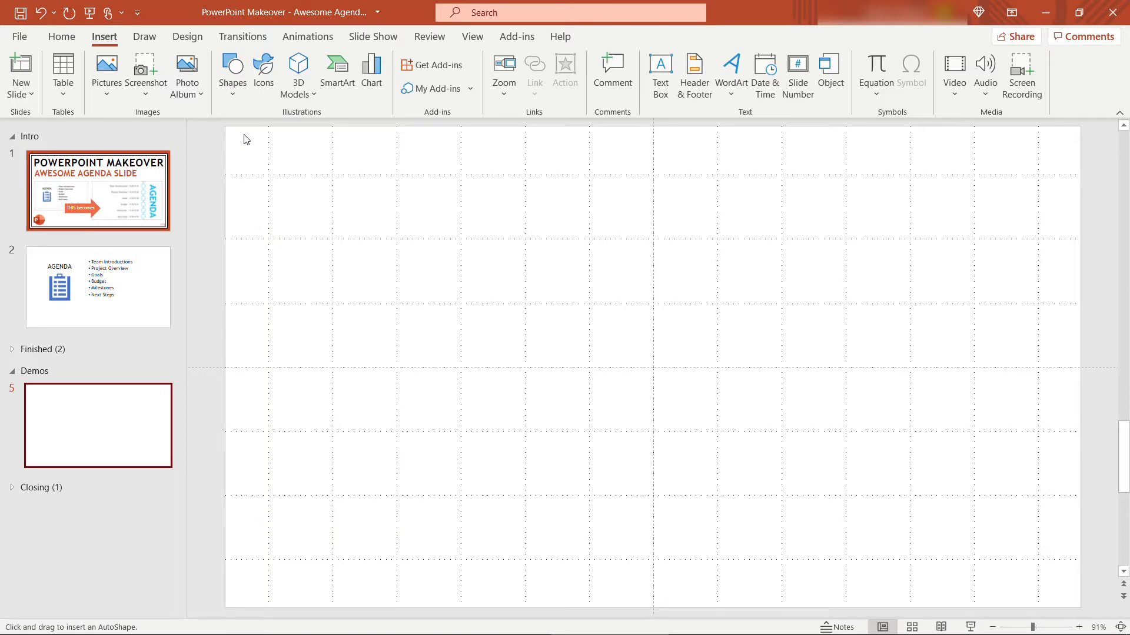
mouse_move(846, 125)
mouse_down()
mouse_move(867, 229)
mouse_move(845, 608)
mouse_up()
click(575, 76)
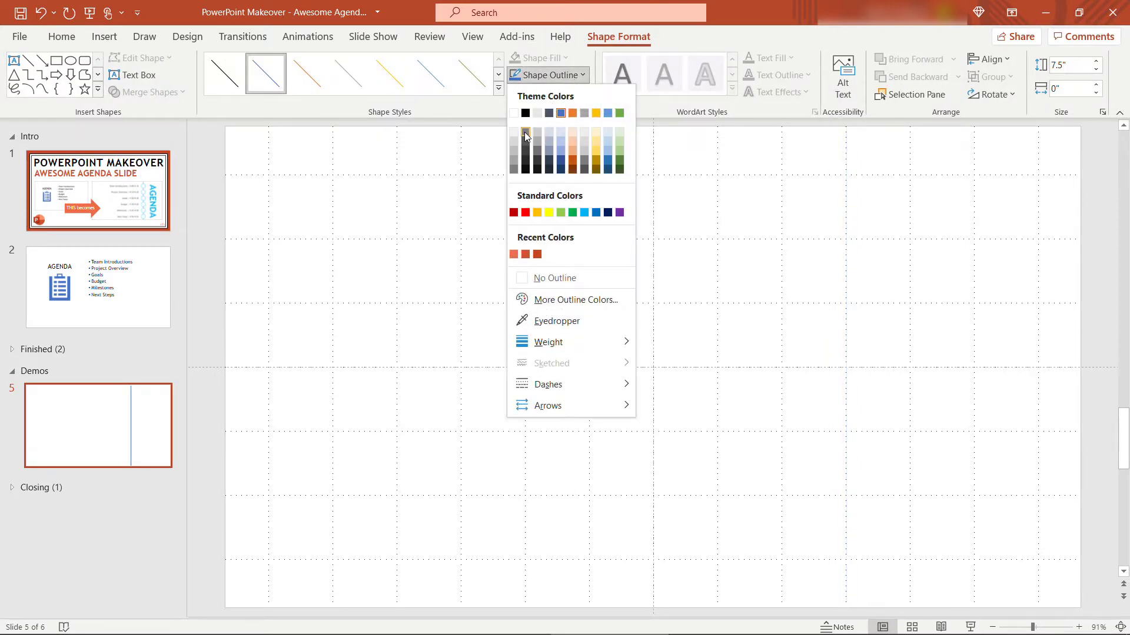
click(525, 133)
click(550, 74)
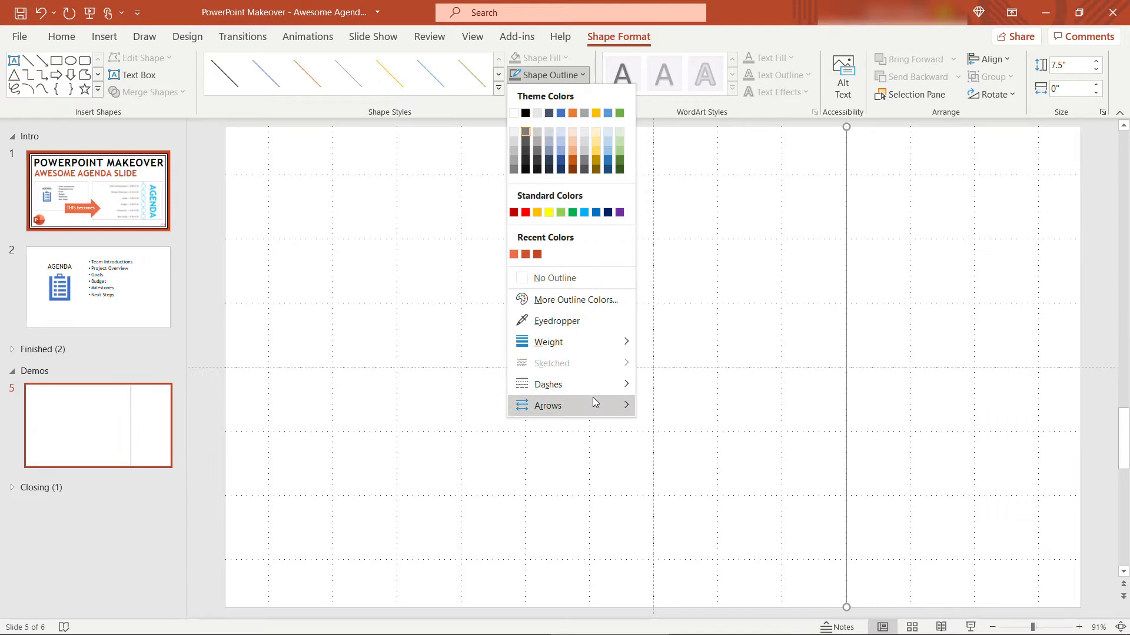
mouse_move(584, 343)
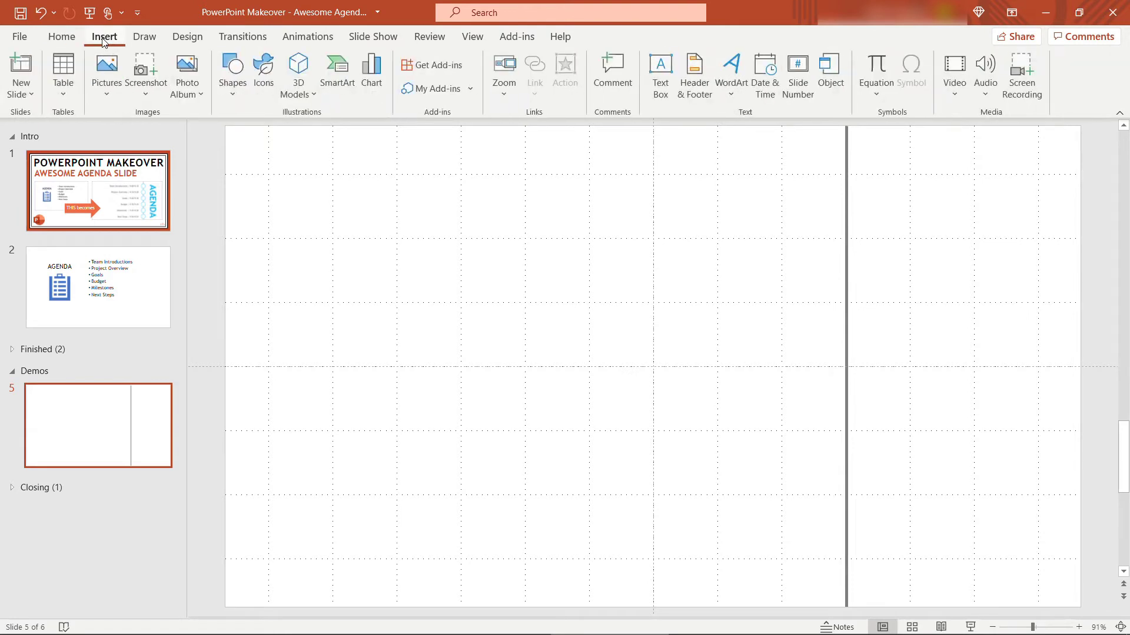
Draw a circle at the top of the gray line, sized 0.8" by 0.8".
click(225, 94)
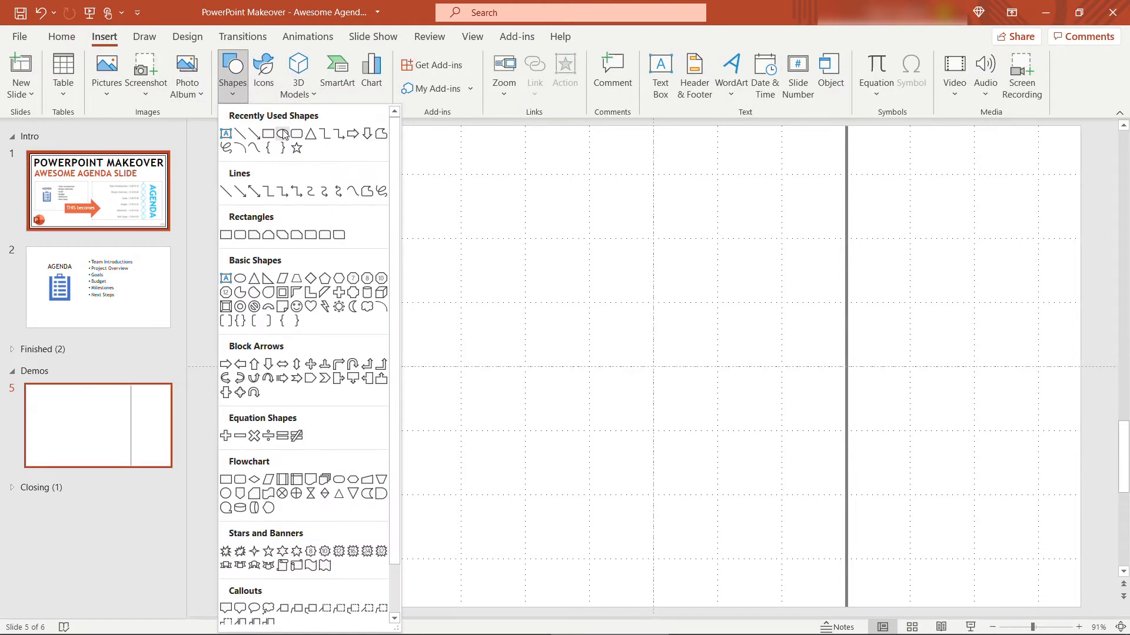
click(283, 134)
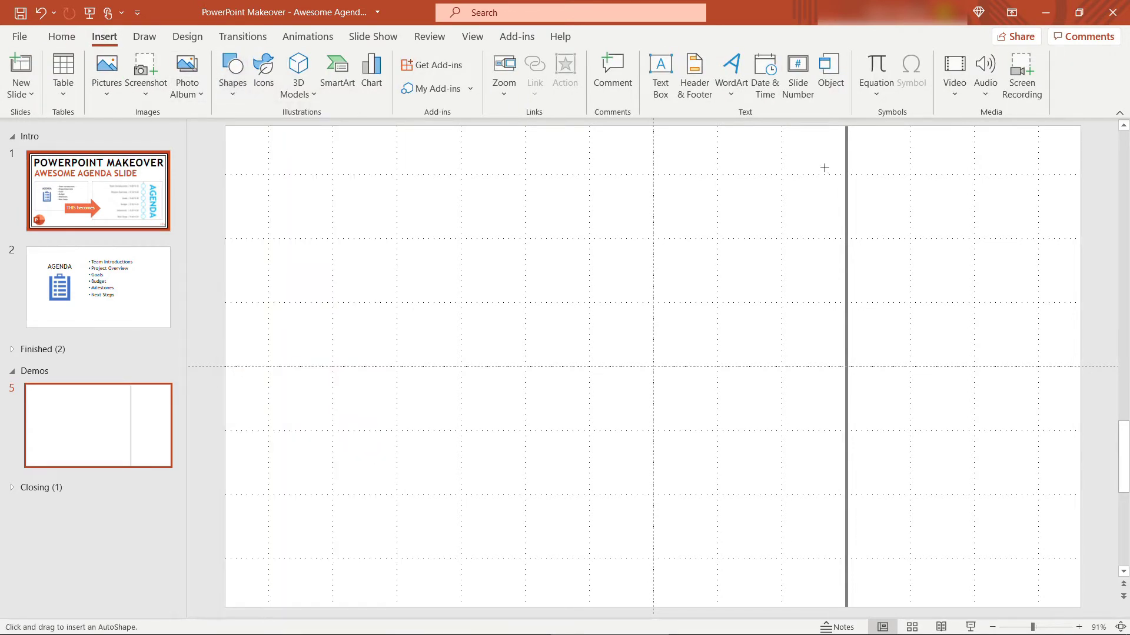
drag(820, 166, 862, 216)
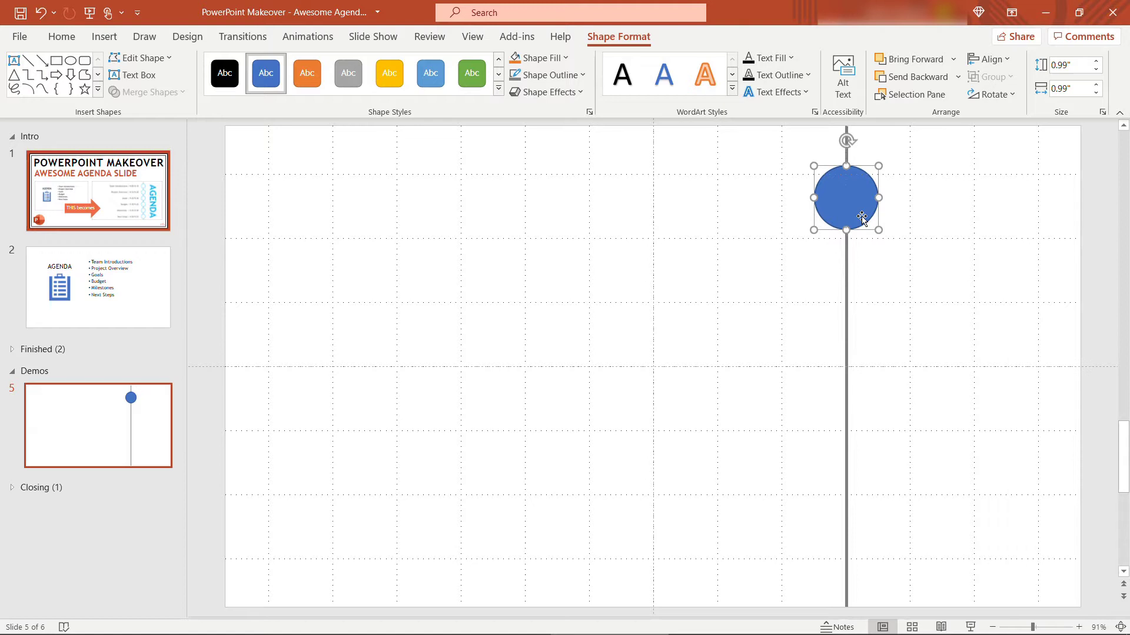
click(1069, 67)
key(BackSpace)
key(Tab)
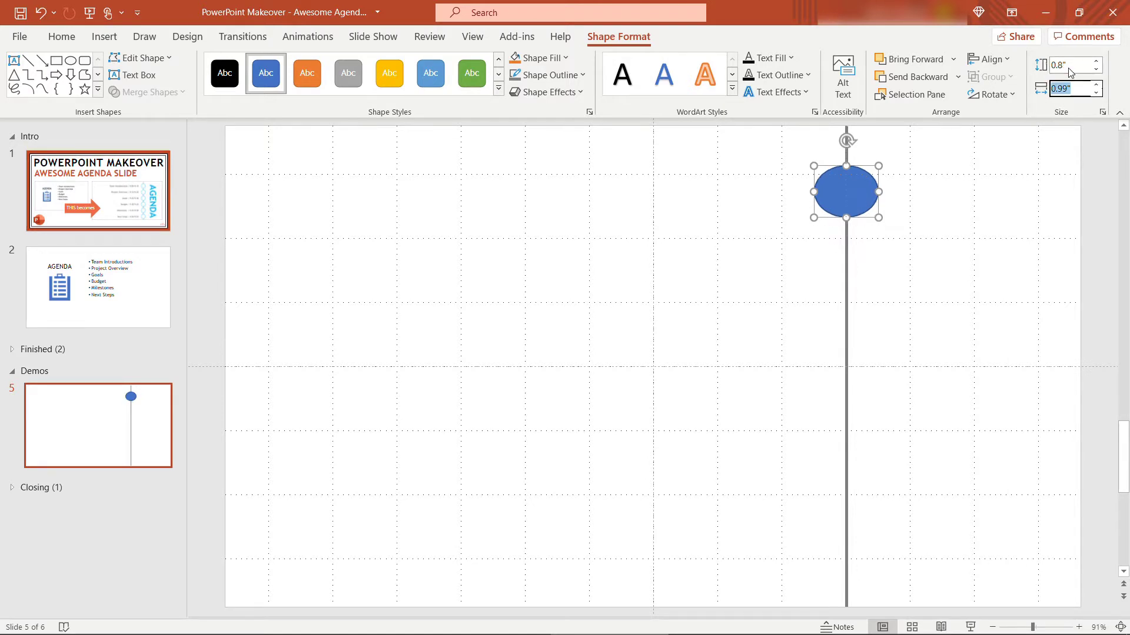
text(.8)
key(Return)
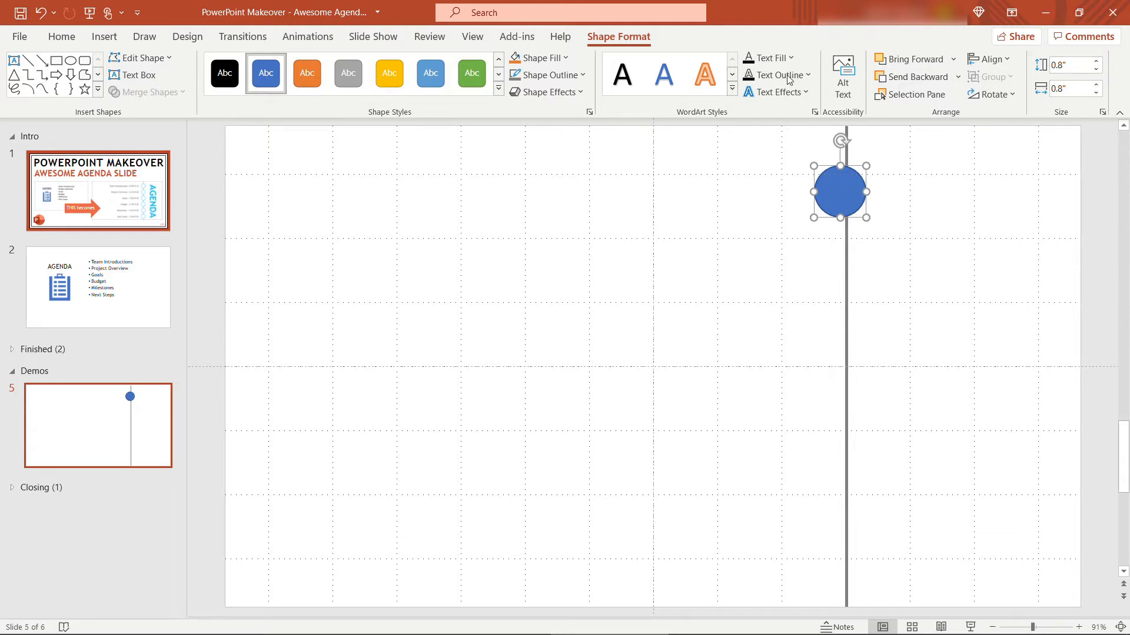
Give the circle a white fill and a light blue 3 pt outline.
click(566, 58)
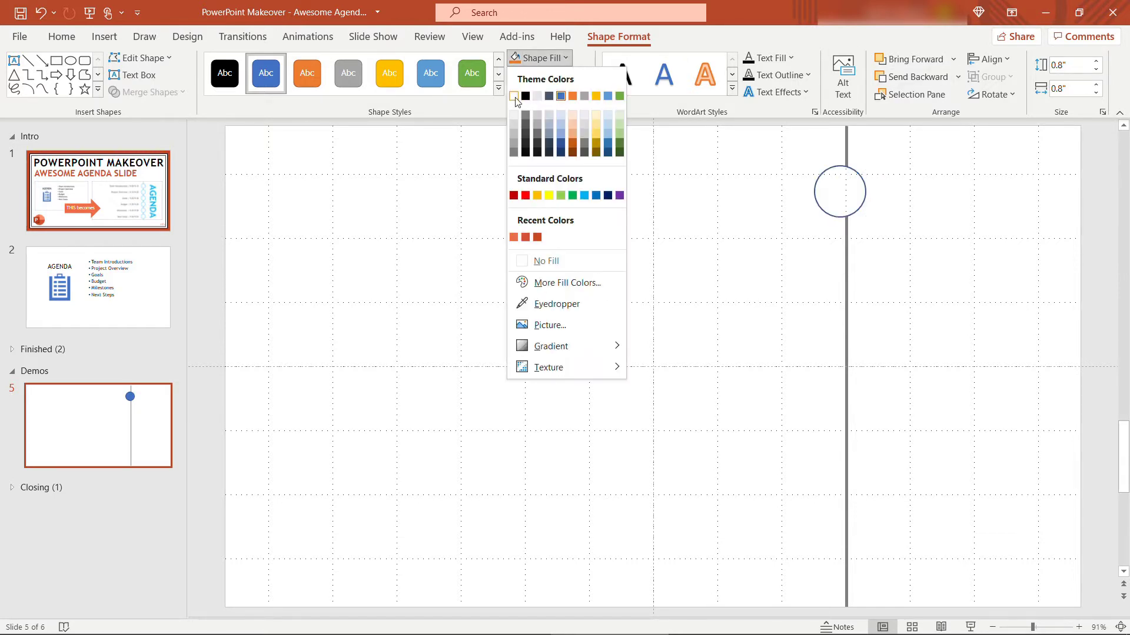
click(514, 96)
click(576, 77)
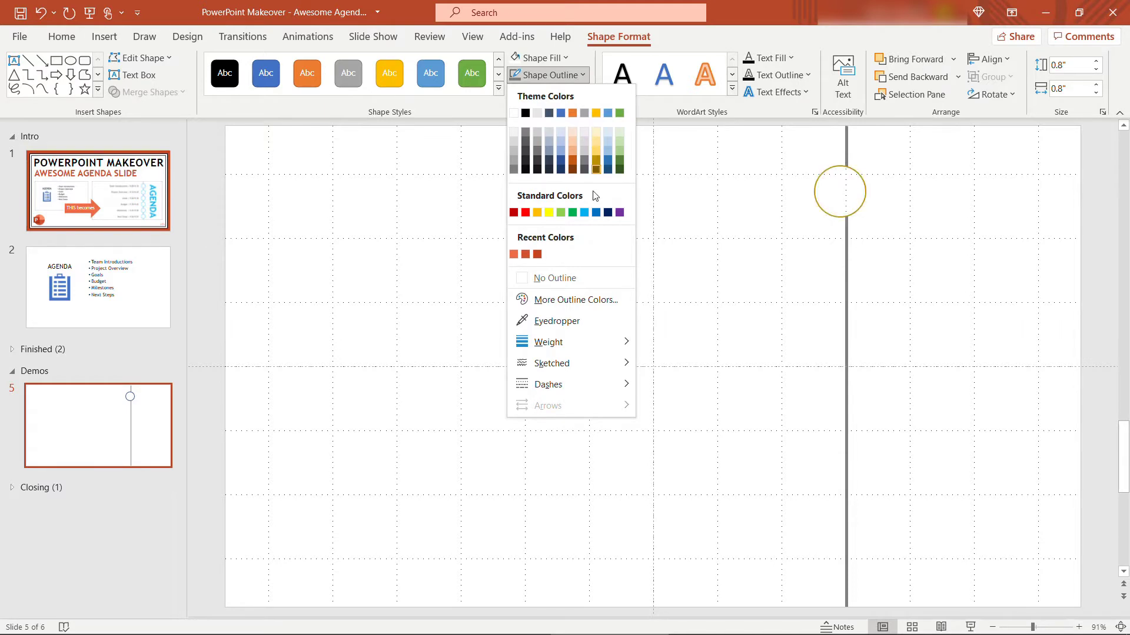
click(584, 216)
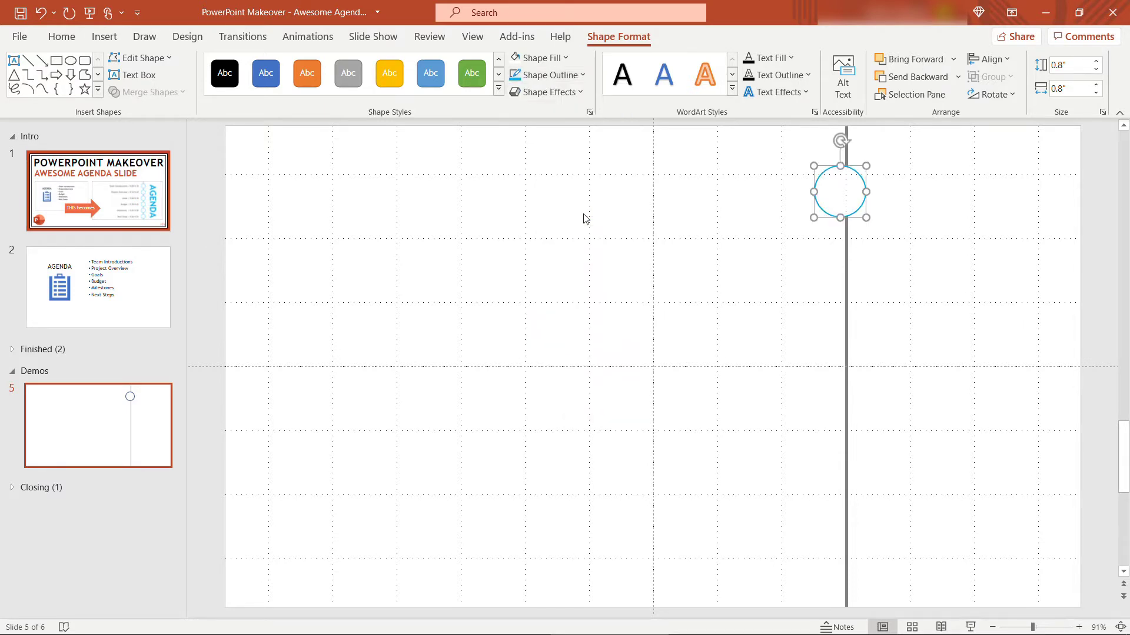
click(575, 77)
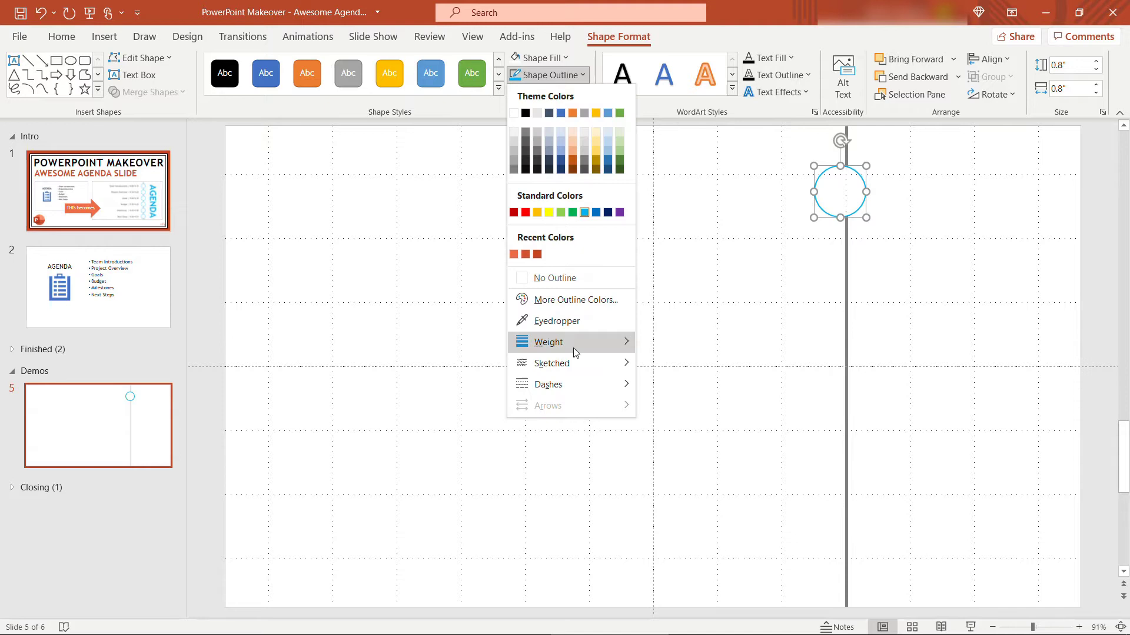
mouse_move(574, 345)
click(728, 456)
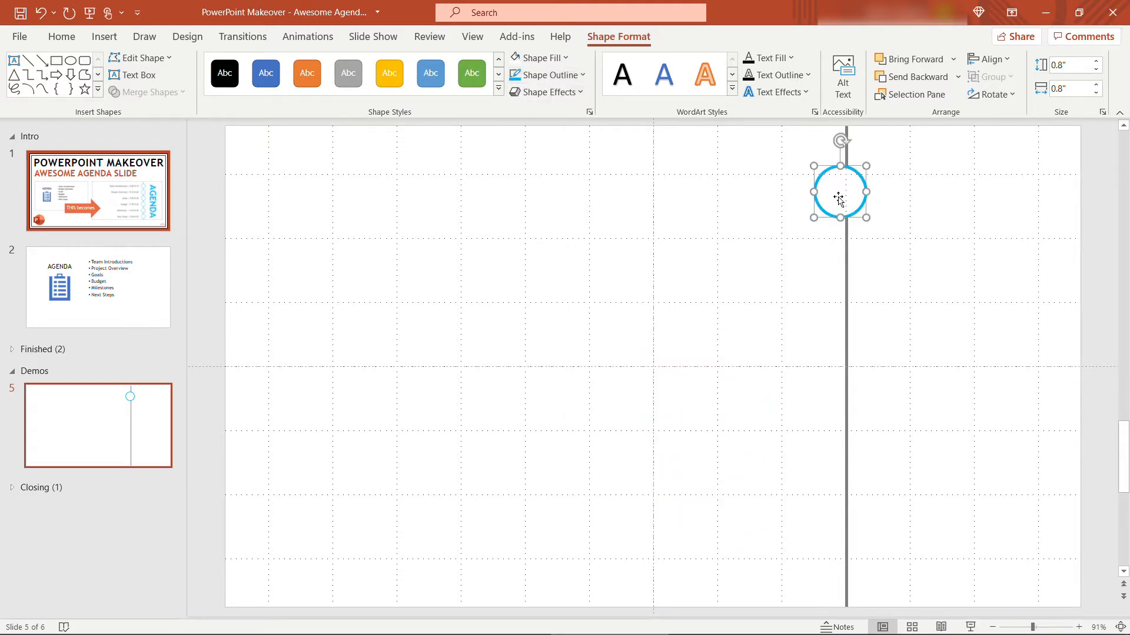
Copy the circle down the line into six circles, then move the bottom one lower.
drag(840, 196, 838, 322)
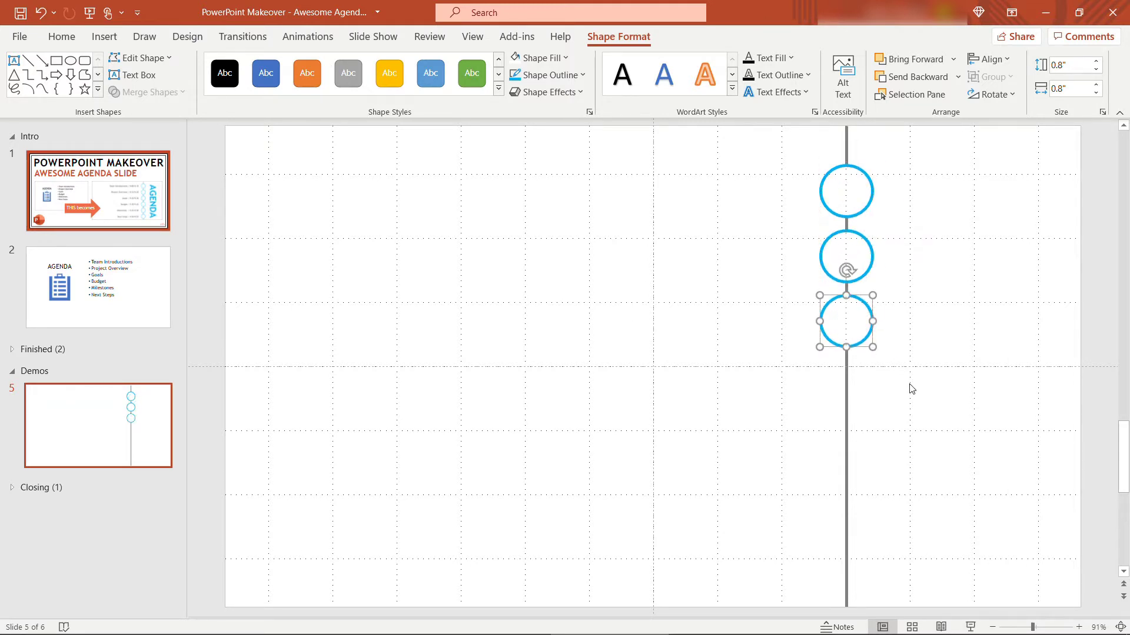
drag(909, 383, 781, 157)
drag(849, 192, 848, 382)
click(865, 545)
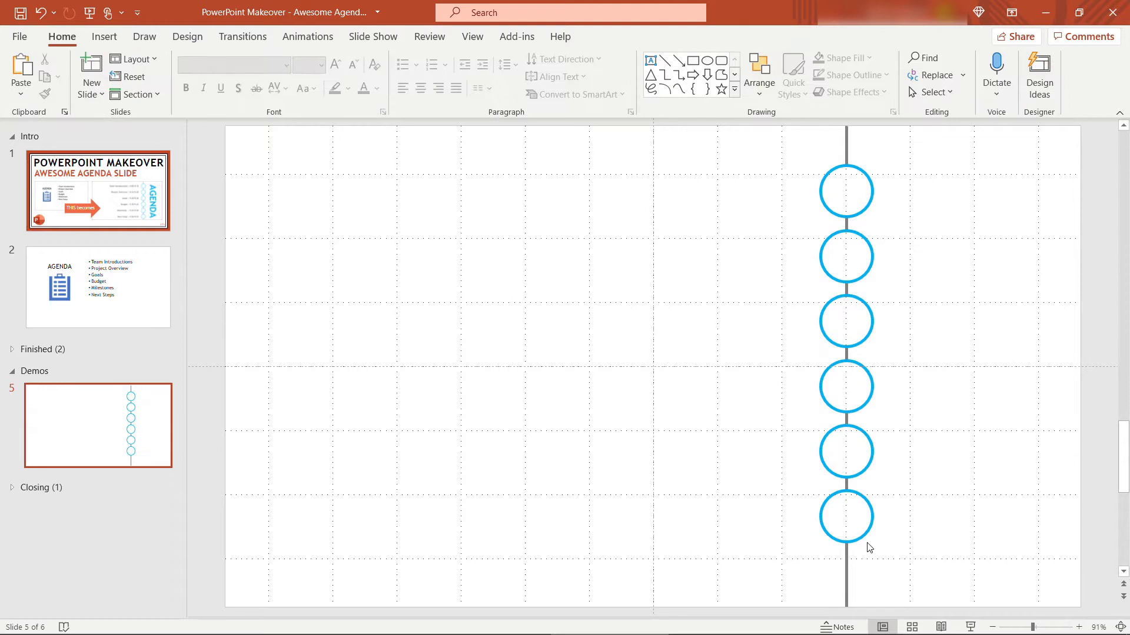
click(845, 522)
drag(845, 521, 846, 540)
Nudge the lower circles into place and distribute all six vertically.
click(846, 458)
drag(846, 459, 846, 473)
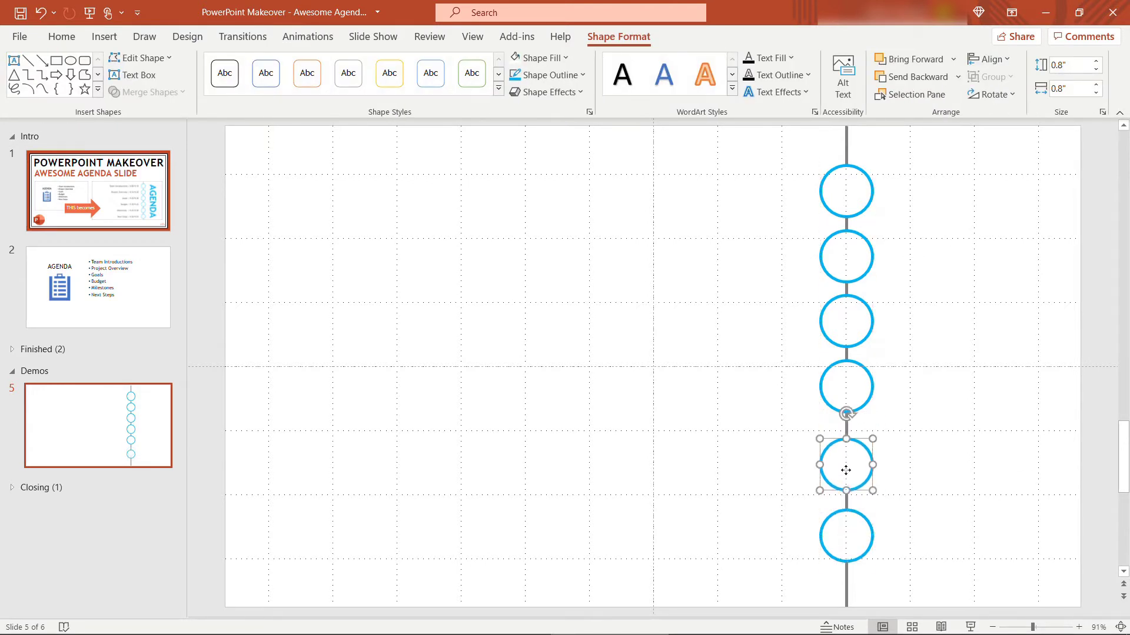
drag(853, 552, 777, 150)
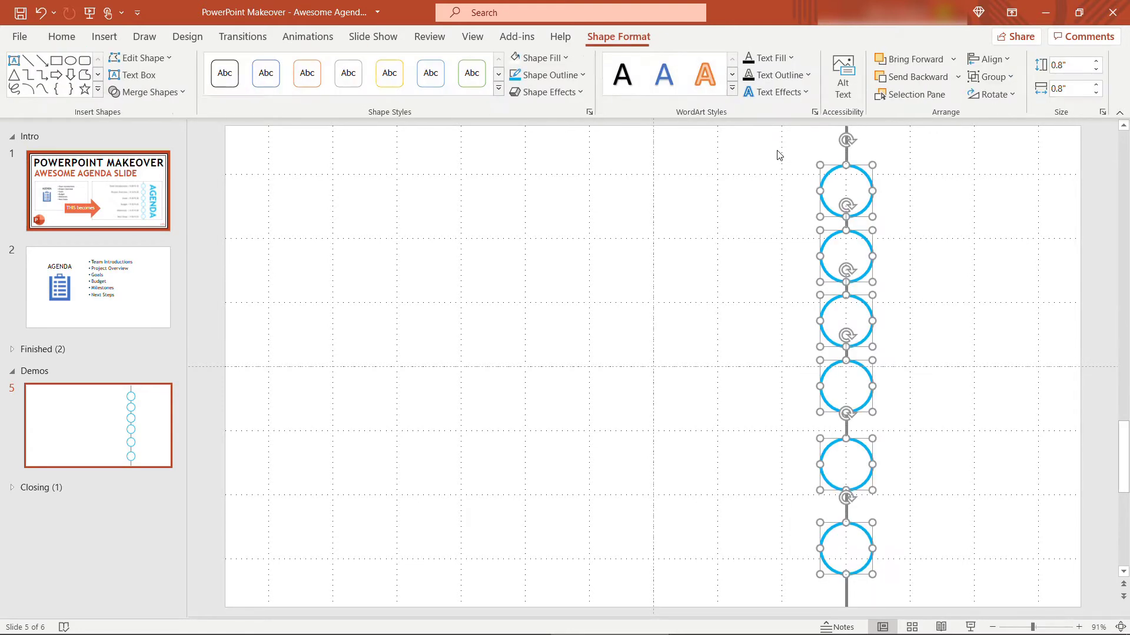
click(1000, 59)
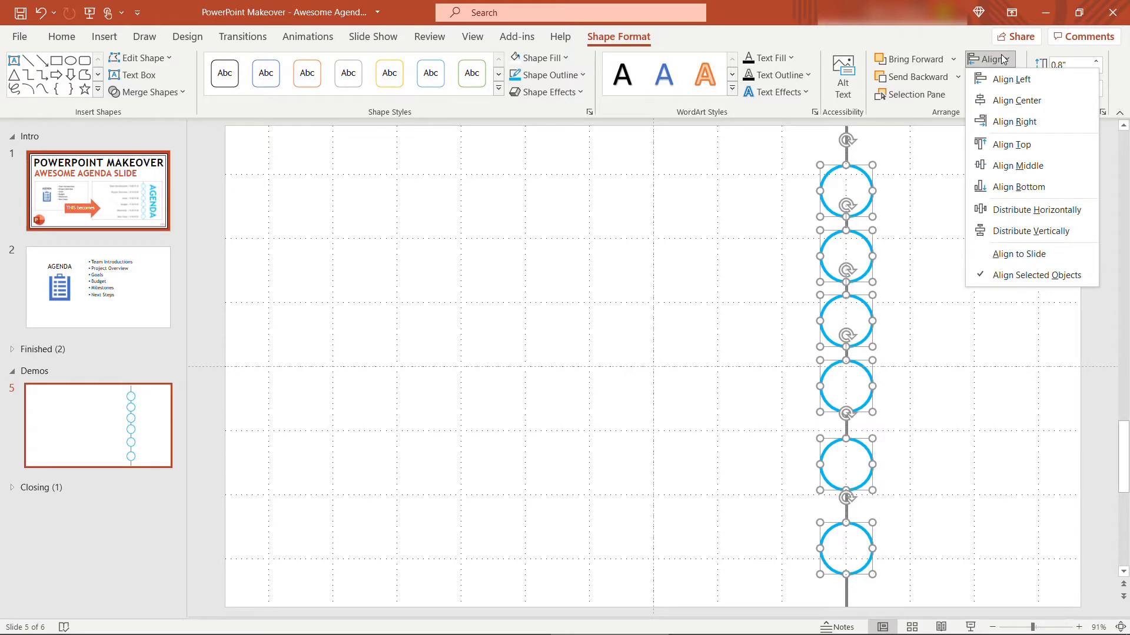
click(1019, 230)
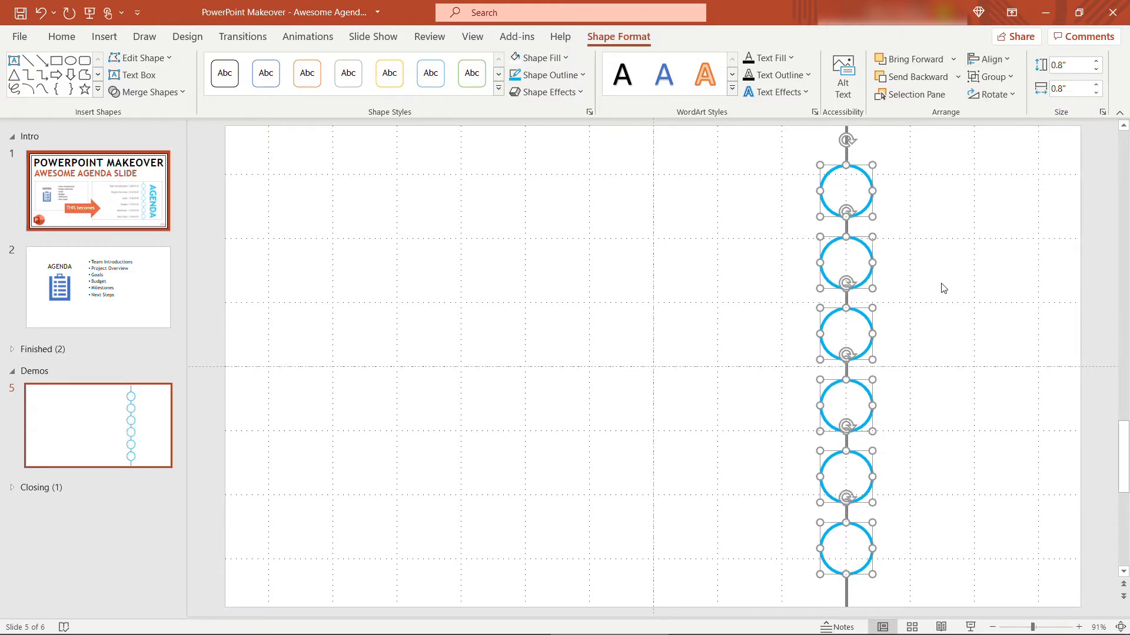
click(943, 288)
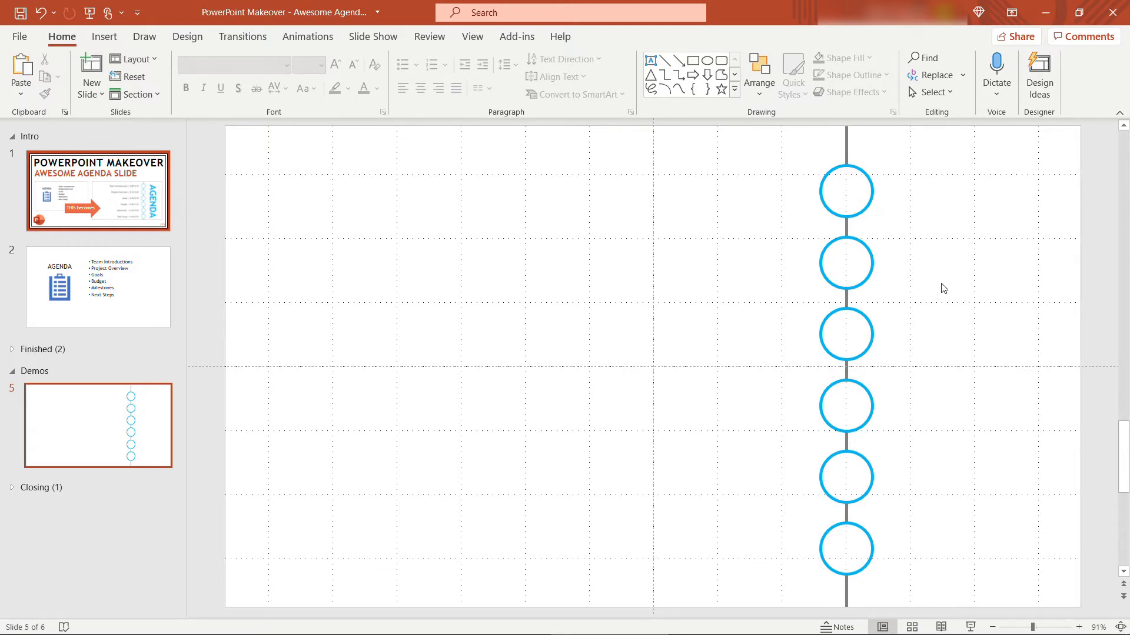
Add a text box left of the top circle reading 'Team Introductions | 9:00-9:10', widened to one line.
click(104, 36)
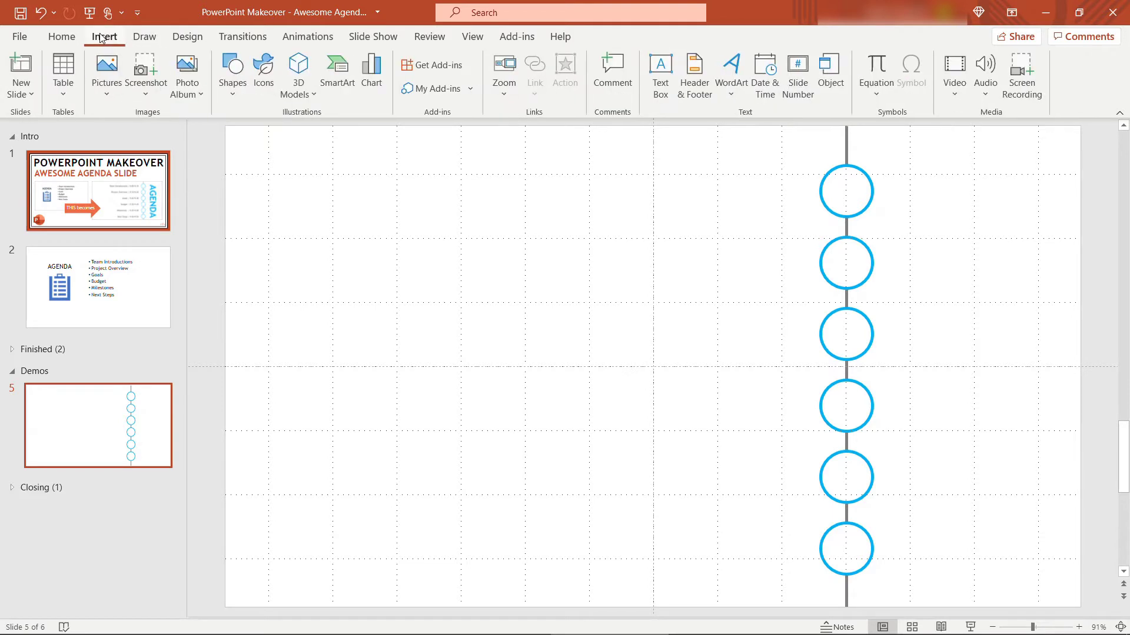
click(660, 73)
drag(474, 187, 715, 237)
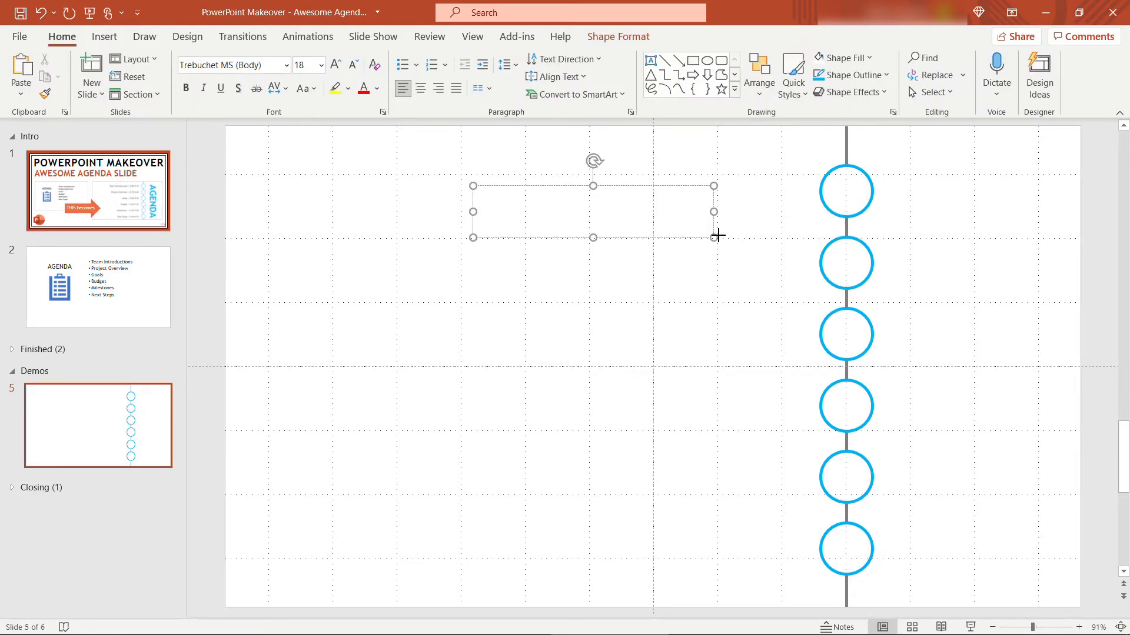
text(Team )
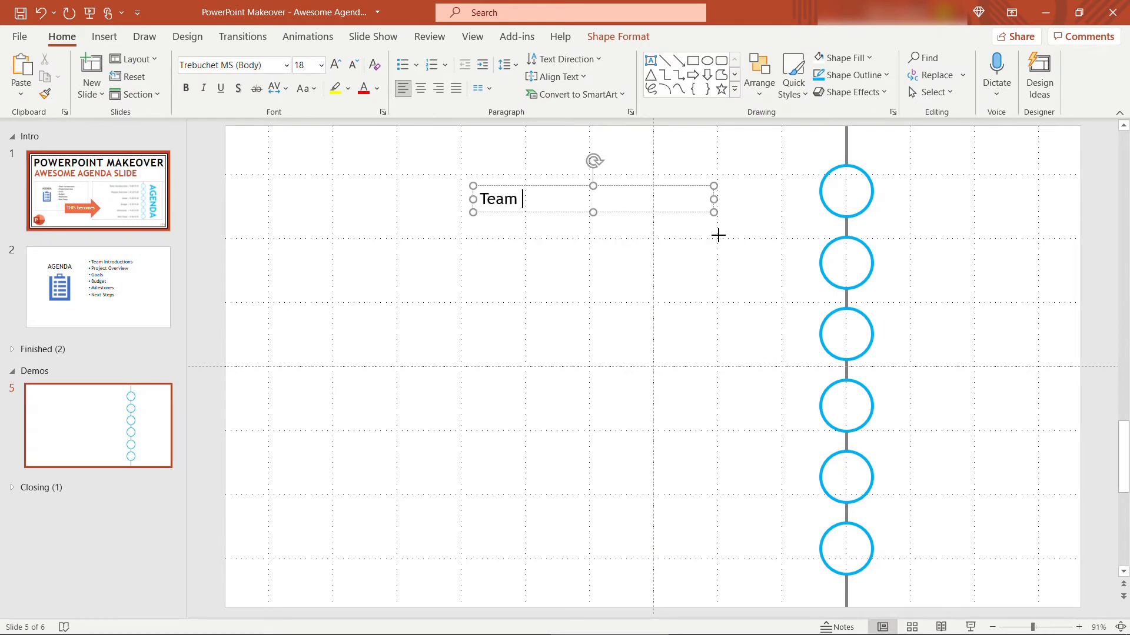
text(Introductions  )
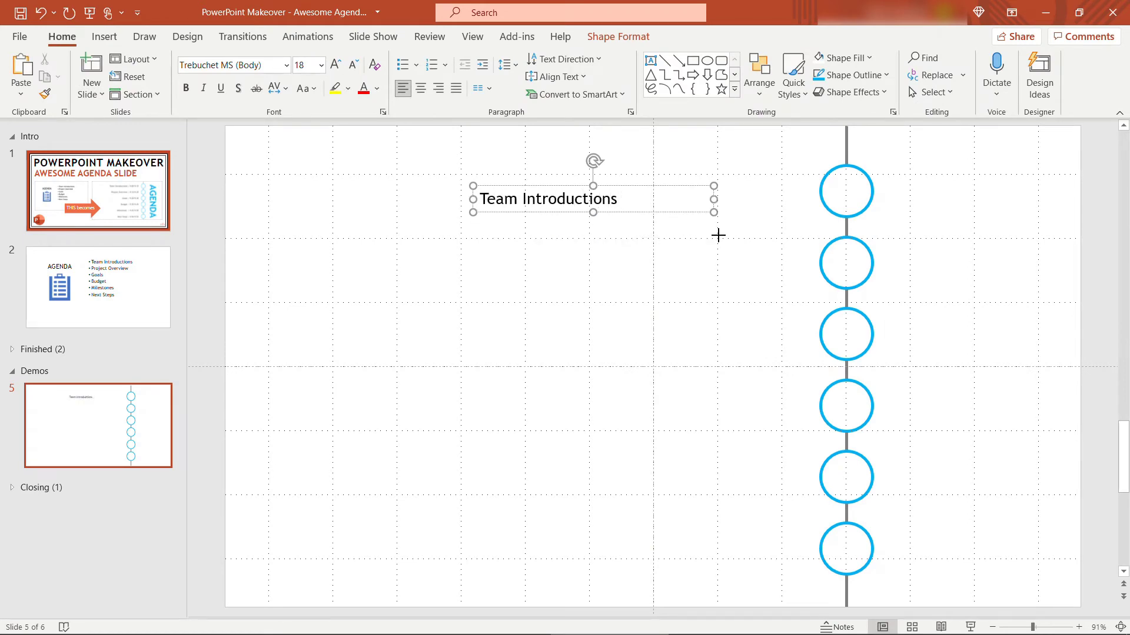
text(|  9:00-9:10)
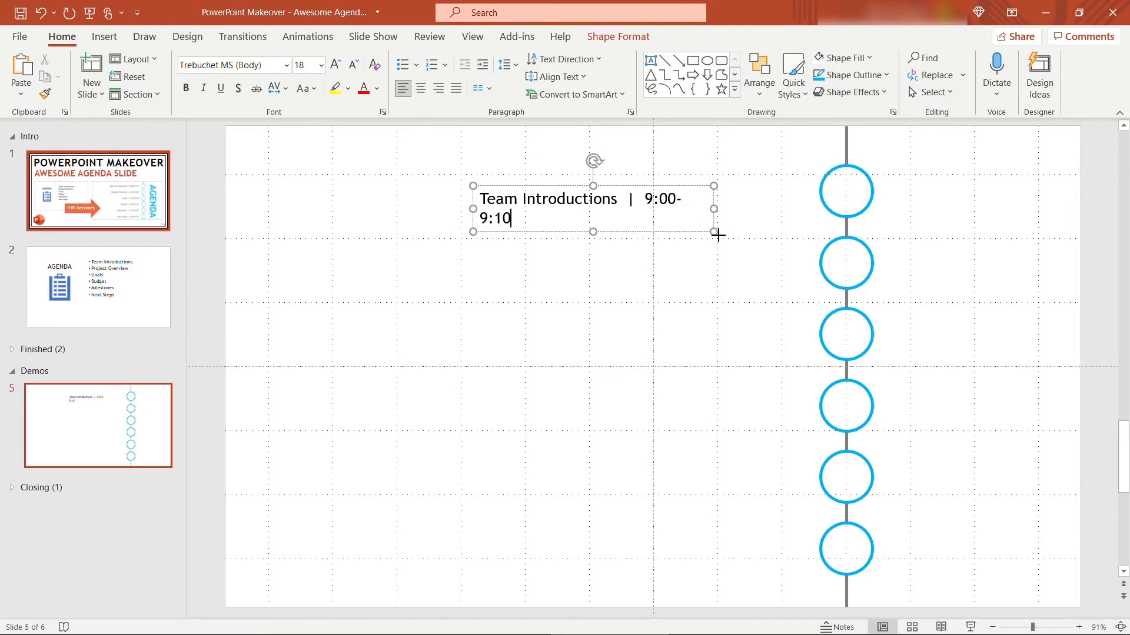
drag(473, 208, 349, 212)
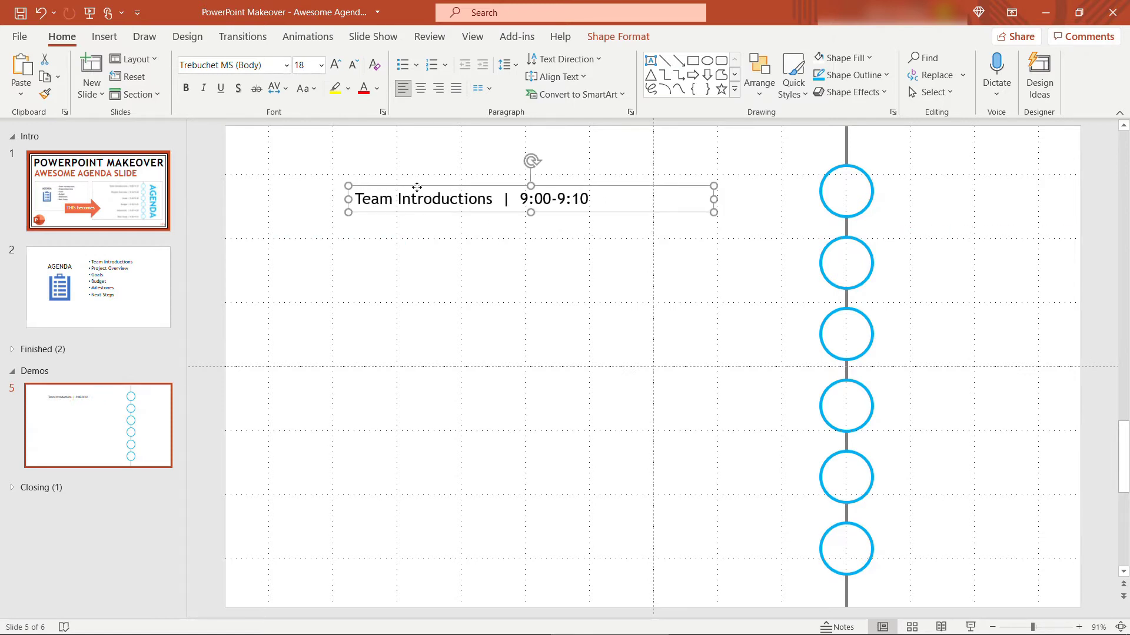
Make the Team Introductions item right-aligned 28 pt gray text beside the first circle.
click(438, 88)
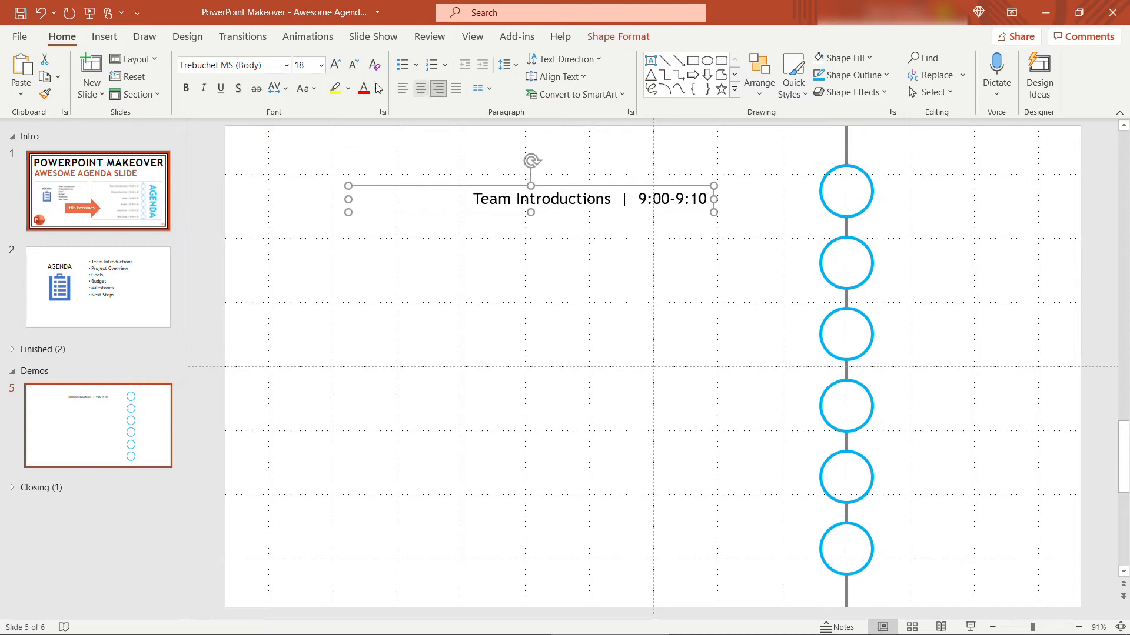
click(321, 65)
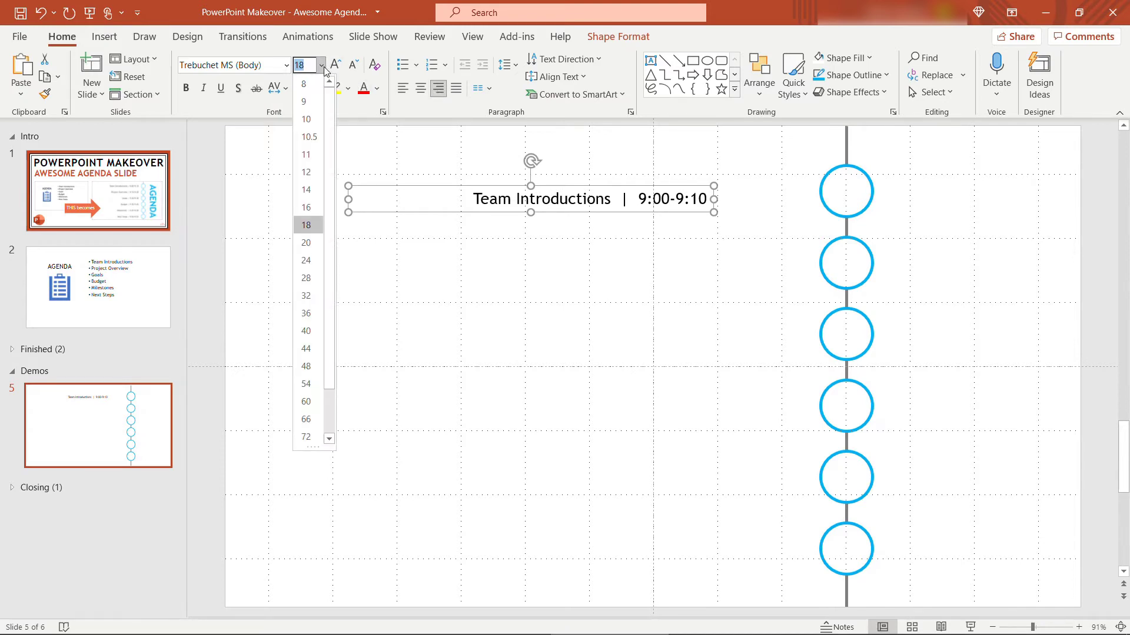
click(312, 278)
click(377, 89)
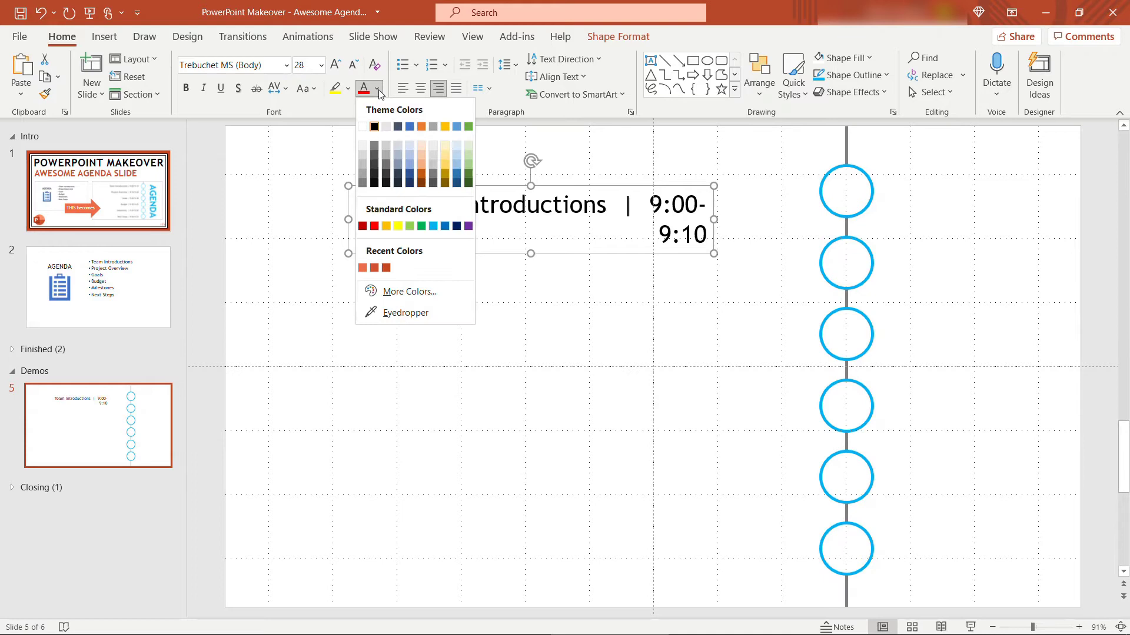
click(376, 146)
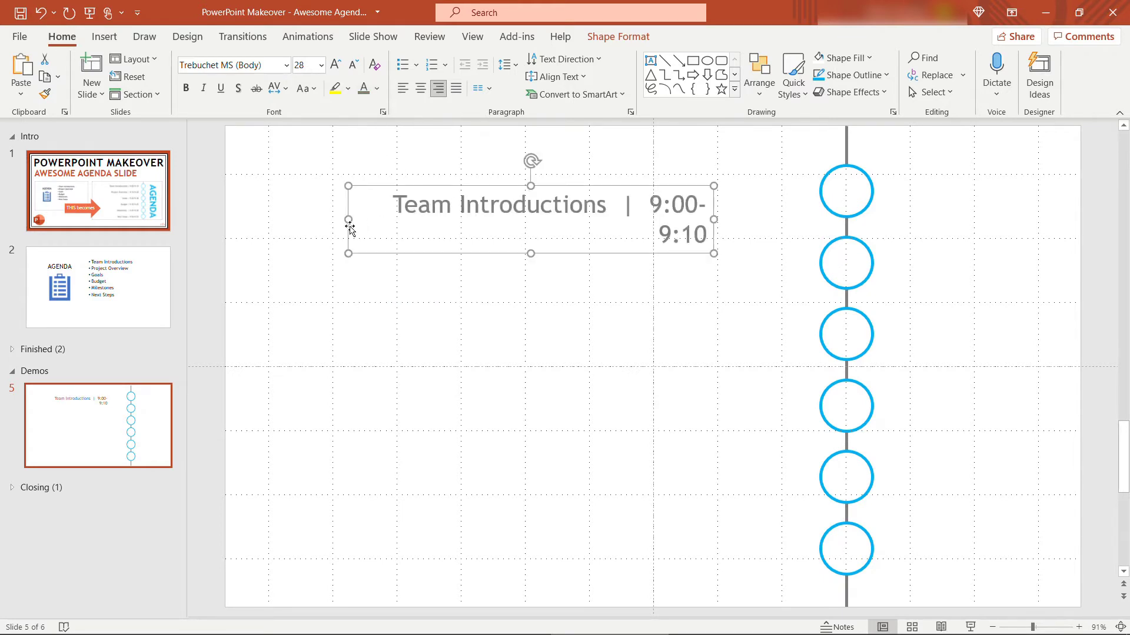
drag(347, 219, 276, 224)
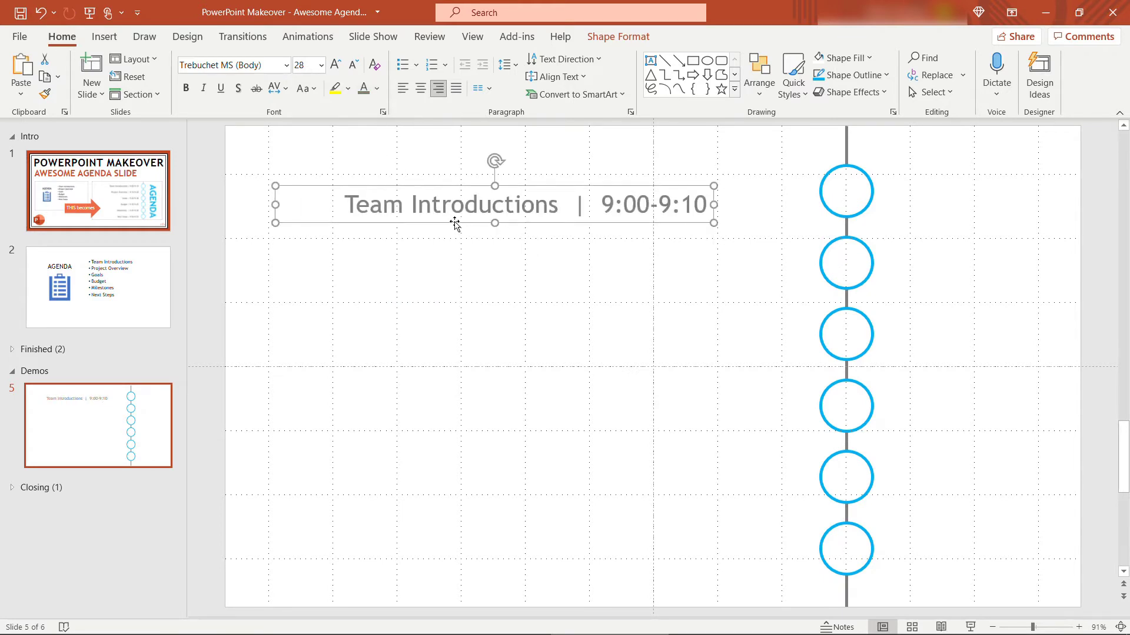
drag(456, 222, 539, 208)
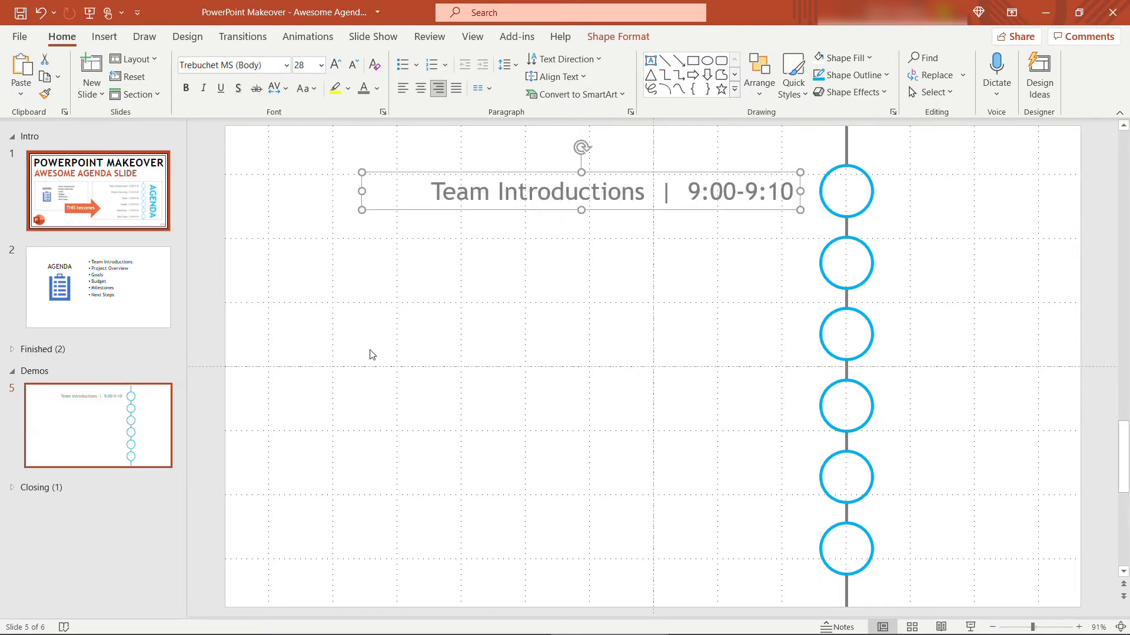
click(372, 343)
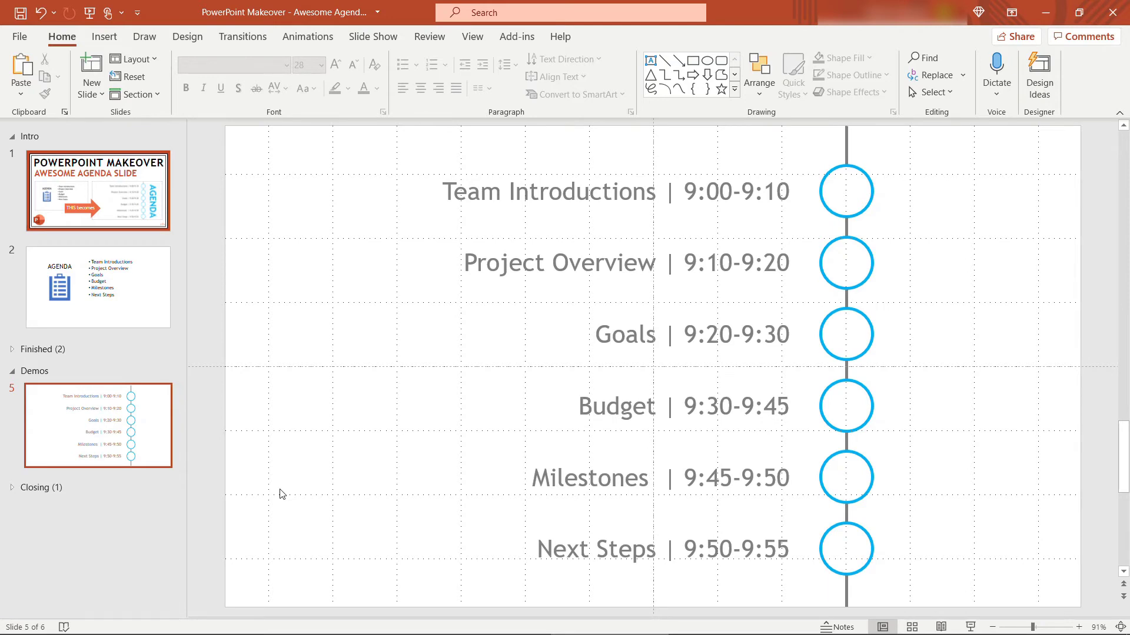
Add a text box right of the first circle reading 'AGENDA' in light blue.
click(105, 38)
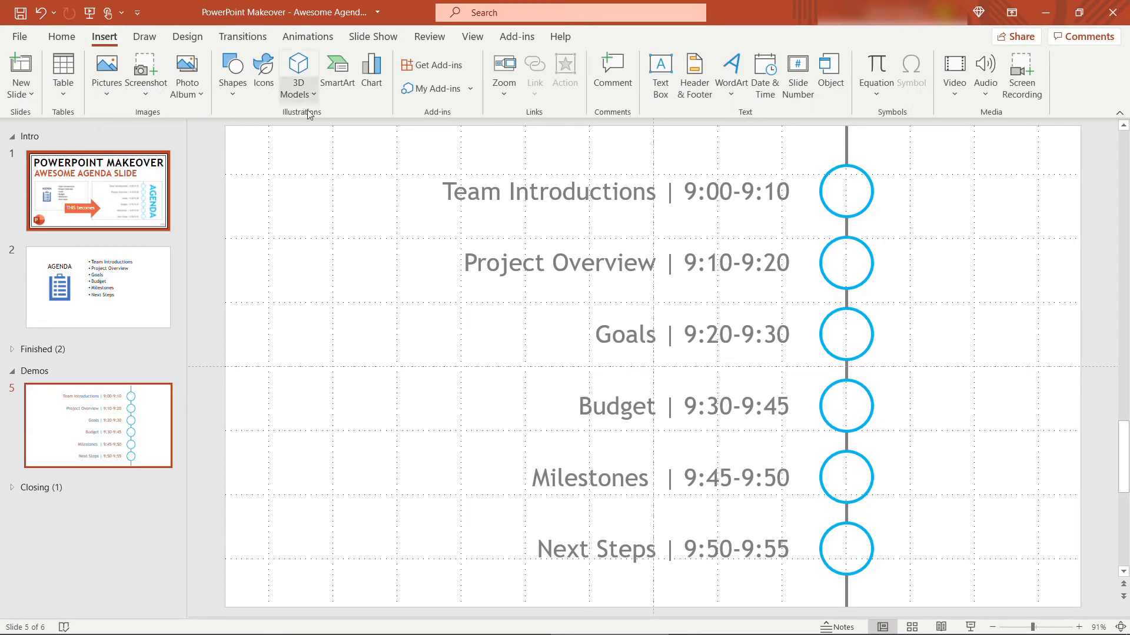
click(660, 75)
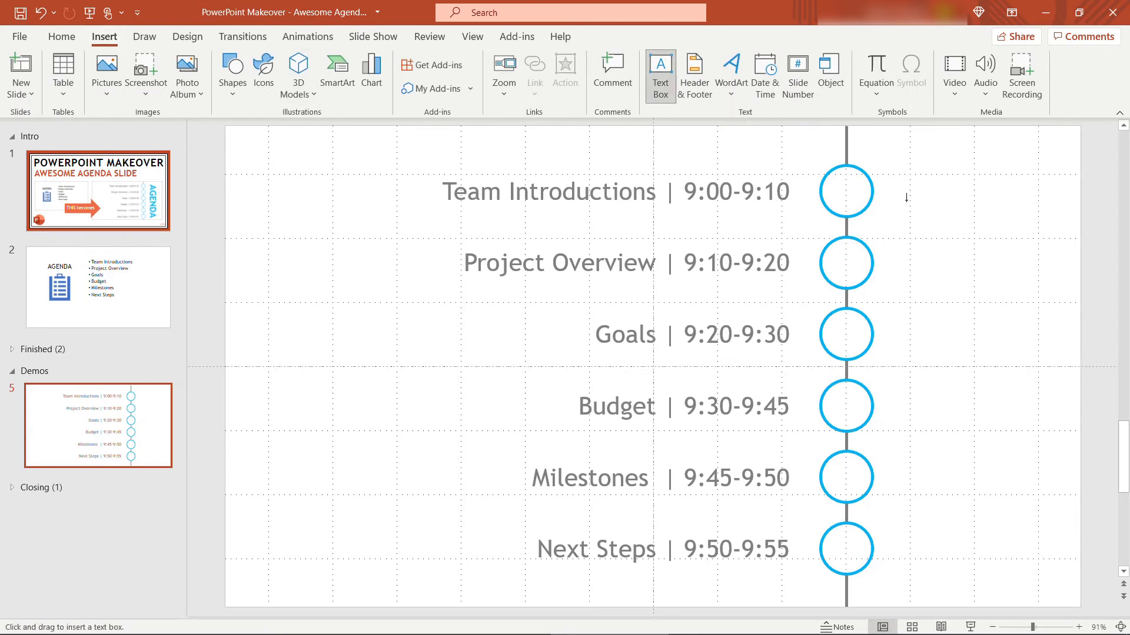
drag(906, 198, 1021, 315)
text(AG)
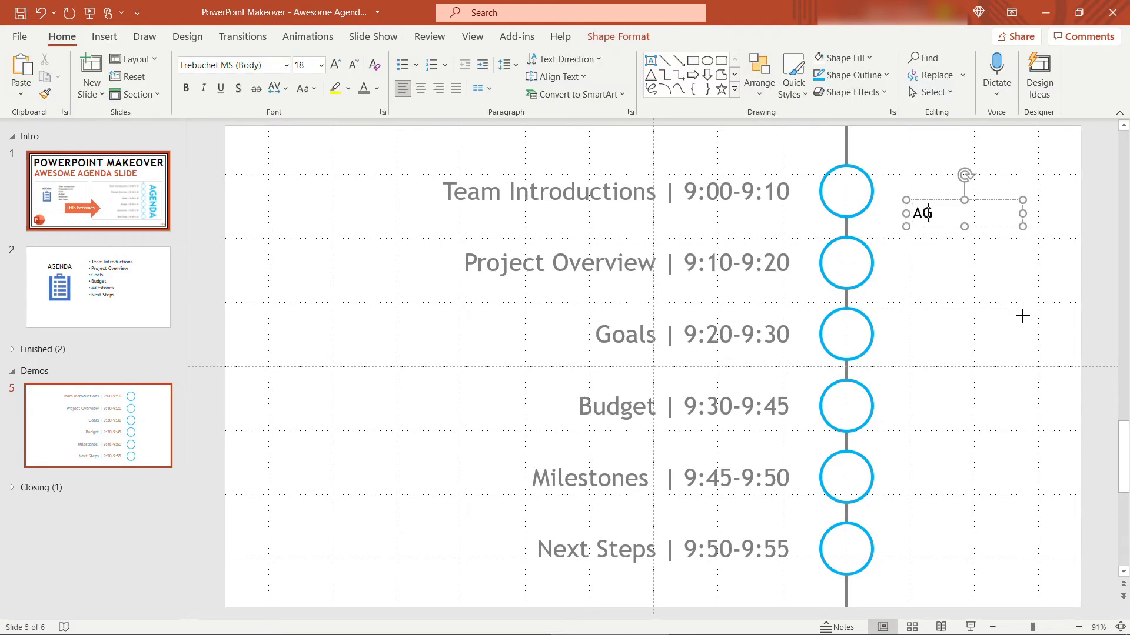
text(ENDA)
key(ctrl+a)
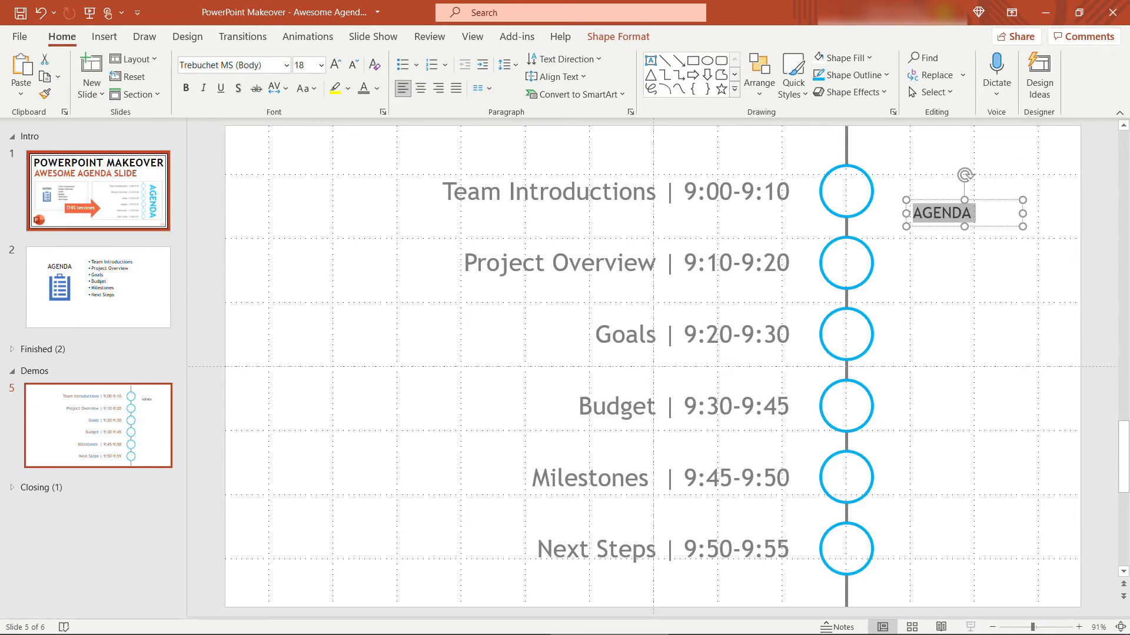
click(377, 88)
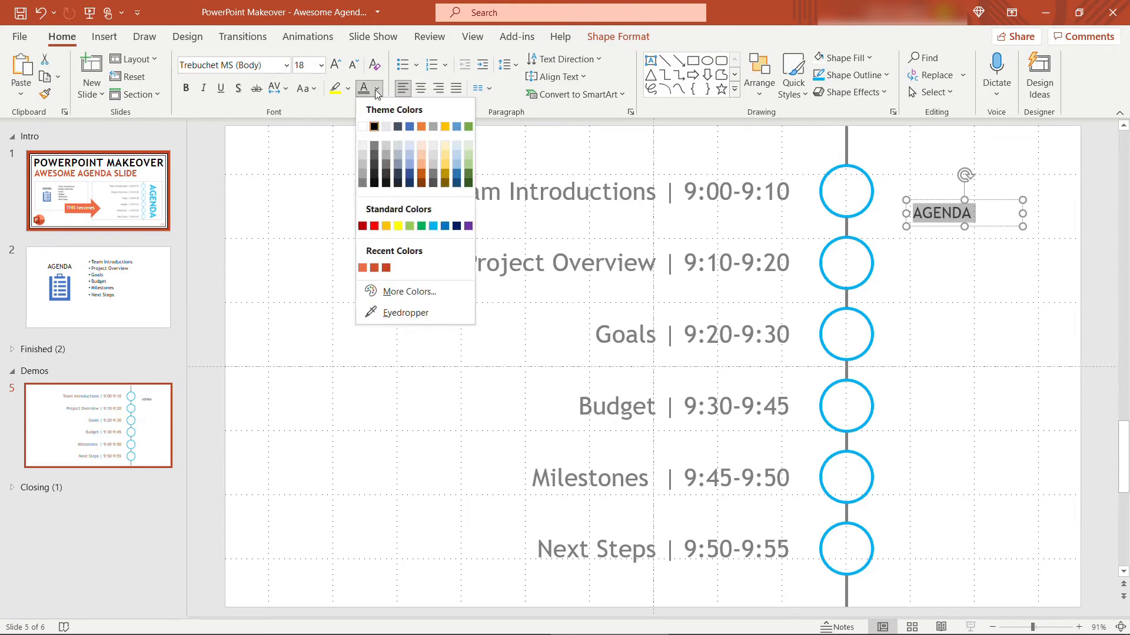
click(434, 228)
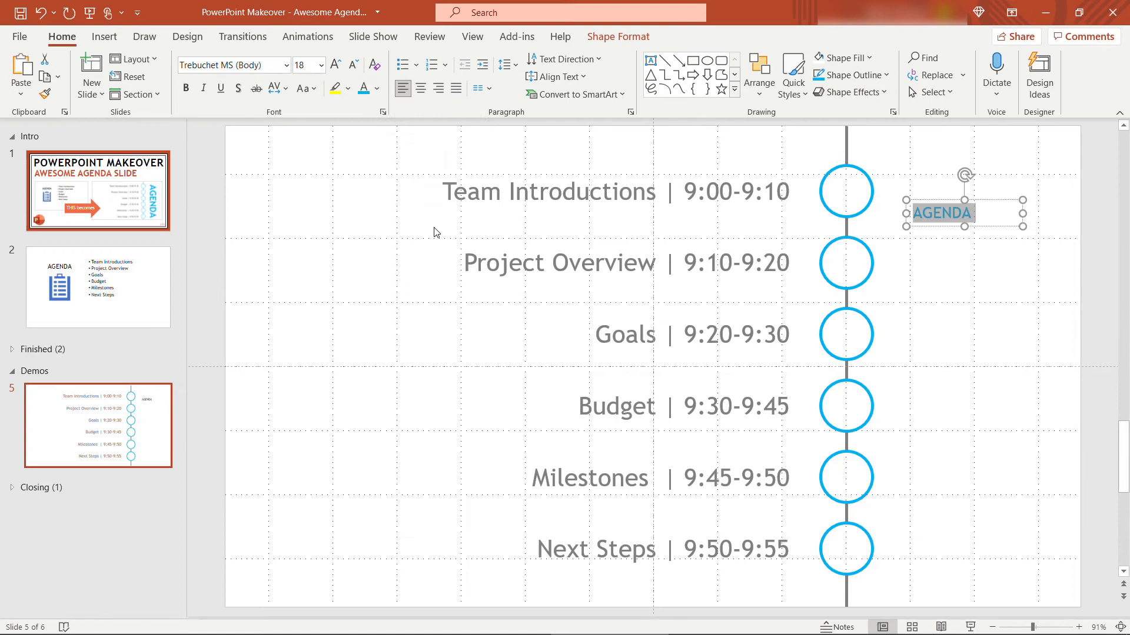
Rotate the AGENDA box vertical, set it to 112 pt, and stretch it alongside the circles.
click(963, 175)
drag(964, 175, 1012, 209)
click(300, 65)
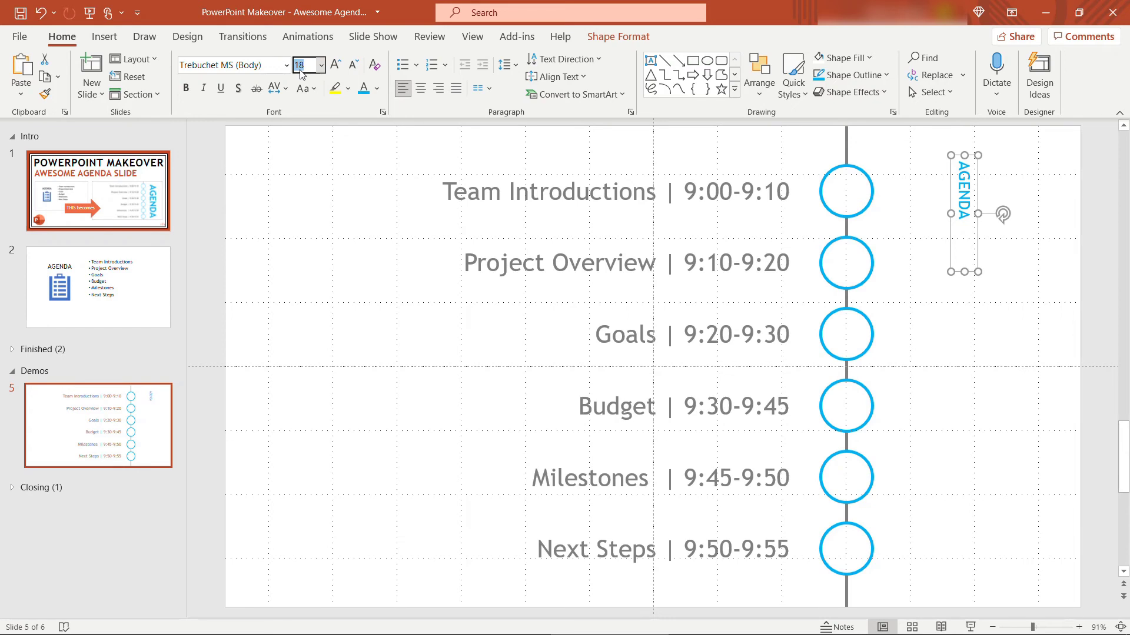
text(112)
key(Return)
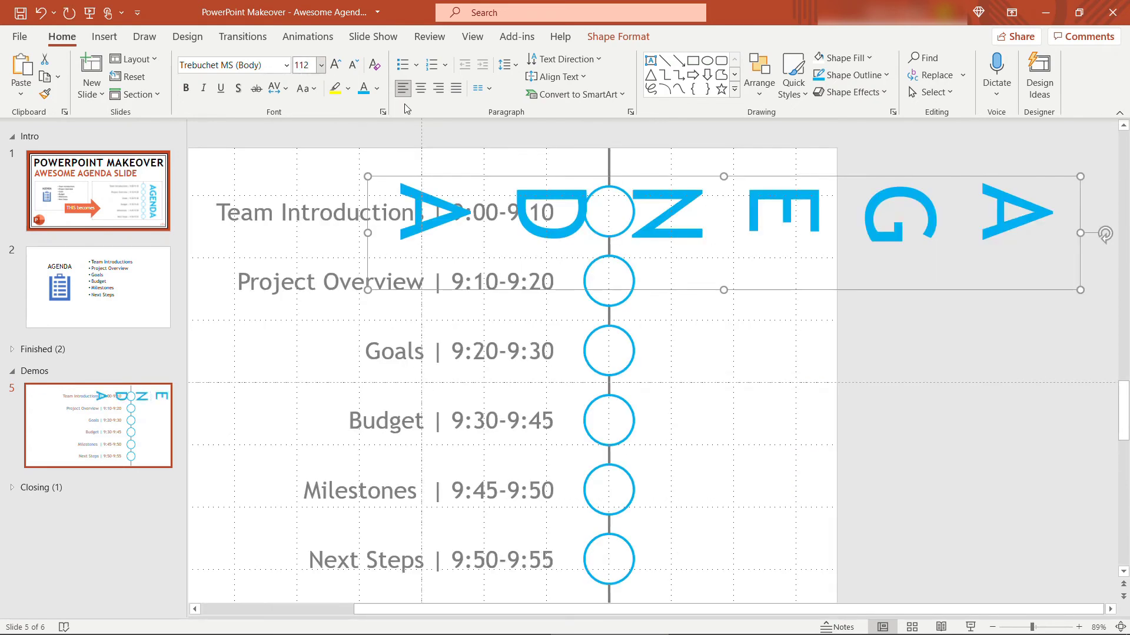
drag(723, 290, 756, 560)
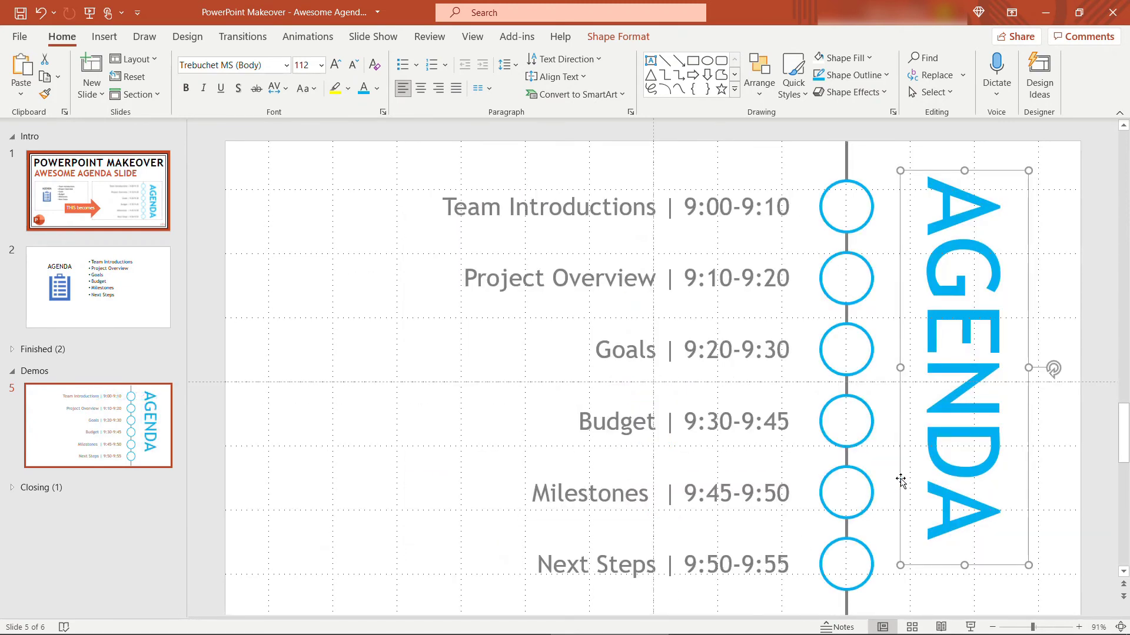
drag(900, 479, 893, 506)
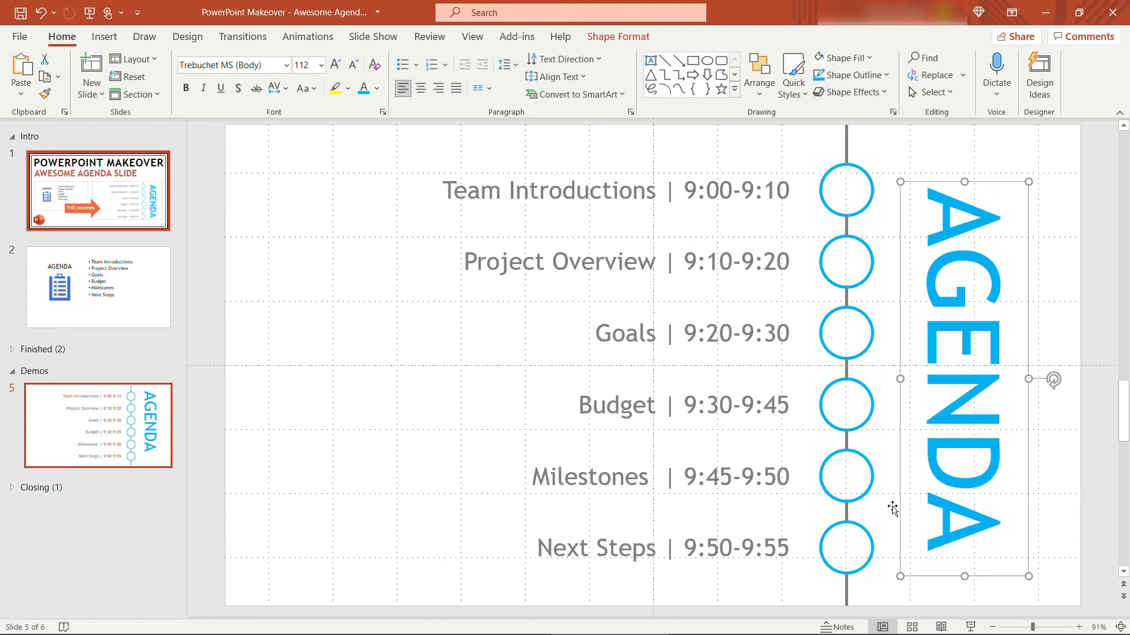
Enlarge AGENDA to 116 pt, reposition it, and center its text.
click(314, 69)
text(116)
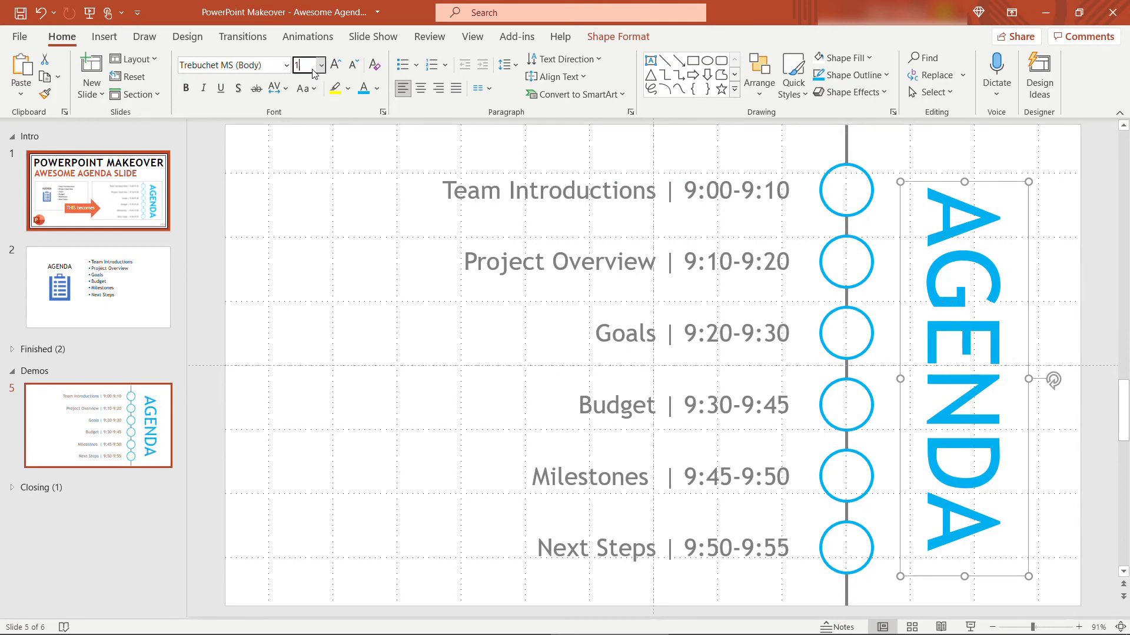
key(Return)
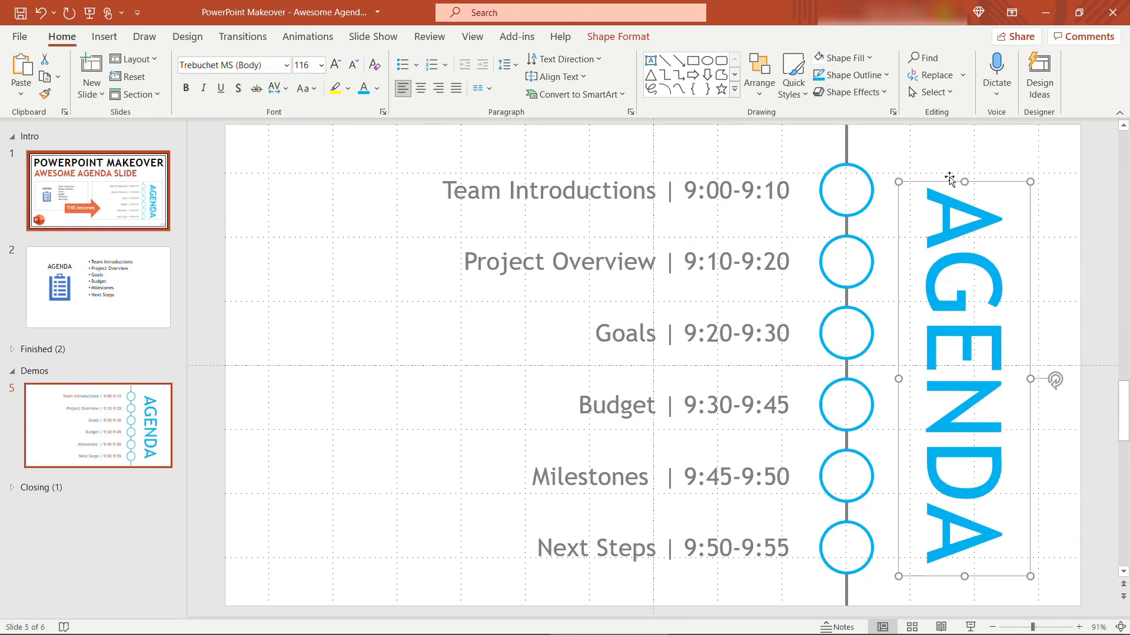
drag(938, 182, 938, 174)
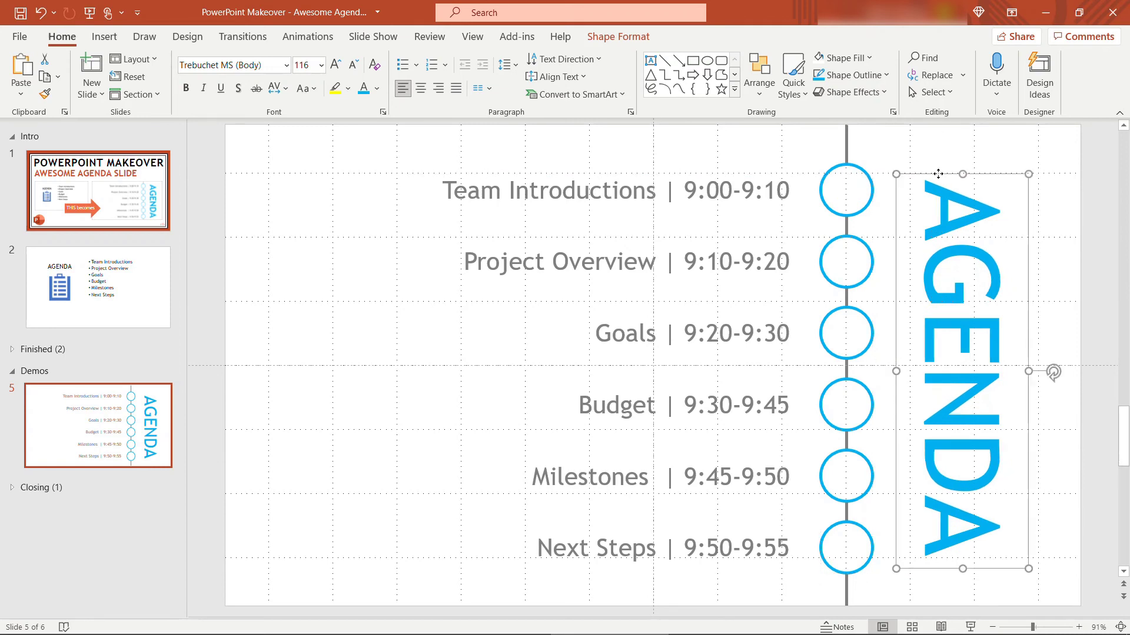
click(420, 89)
Shift the vertical AGENDA title slightly left toward the circle column.
click(1081, 497)
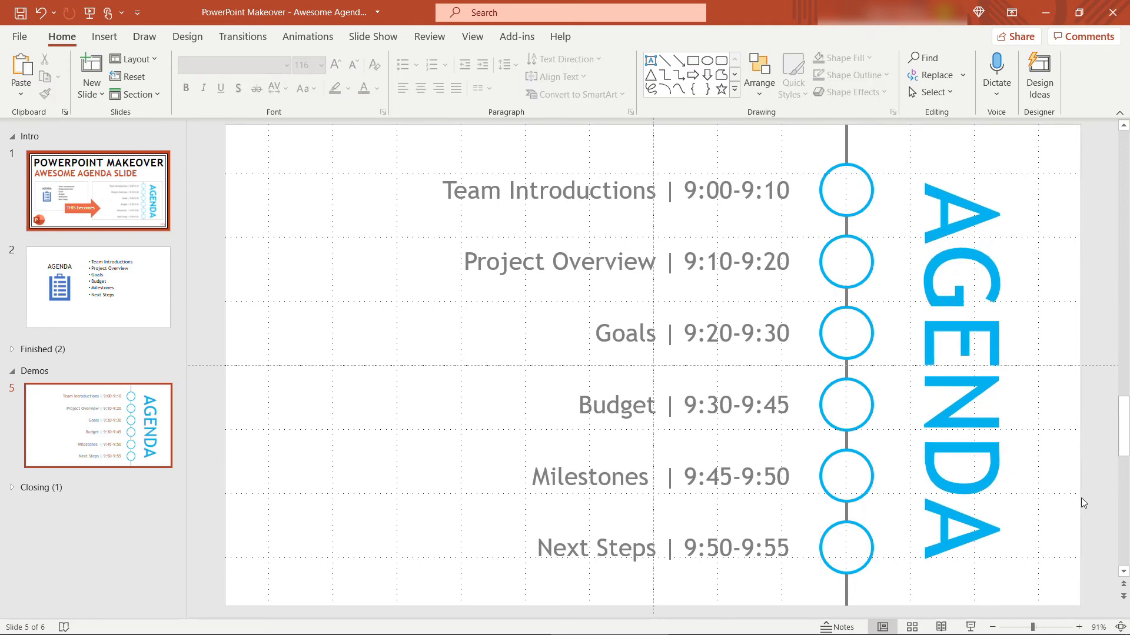
click(1026, 478)
drag(1026, 479, 1016, 477)
click(1063, 498)
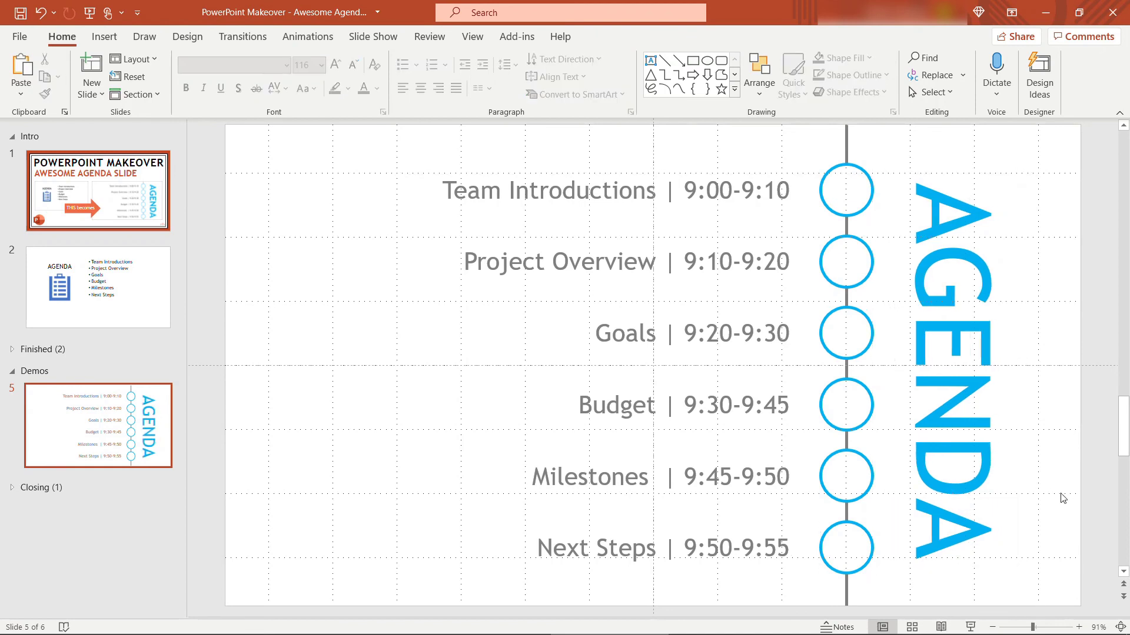